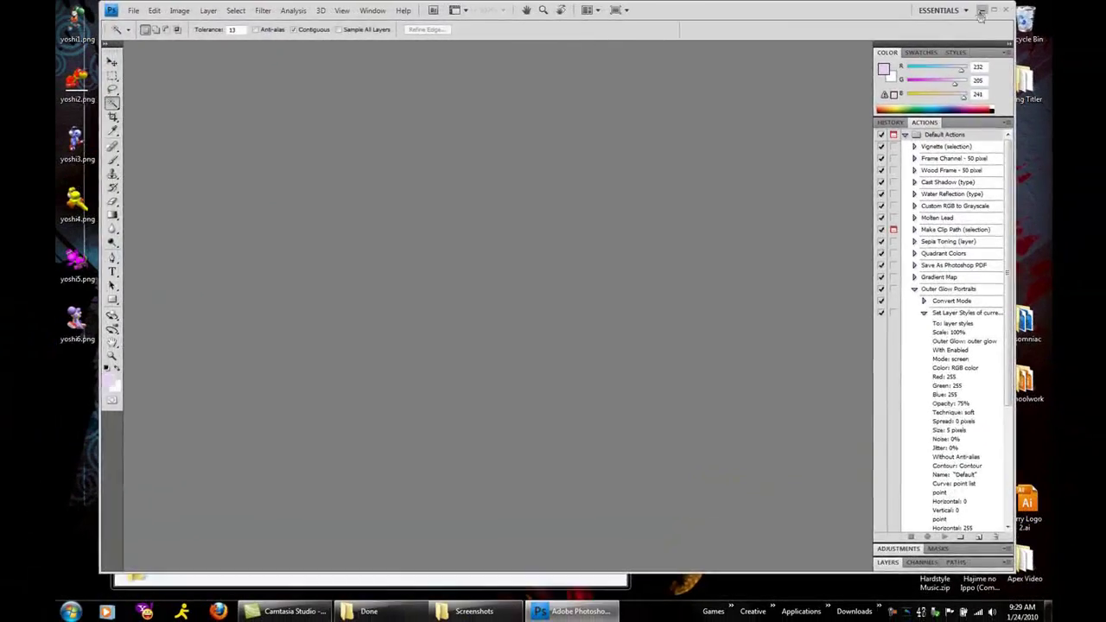
Look through the finished portraits in the CS Portraits Done folder, down to the existing Diddy Kong ones.
left_click_drag(506, 19, 493, 15)
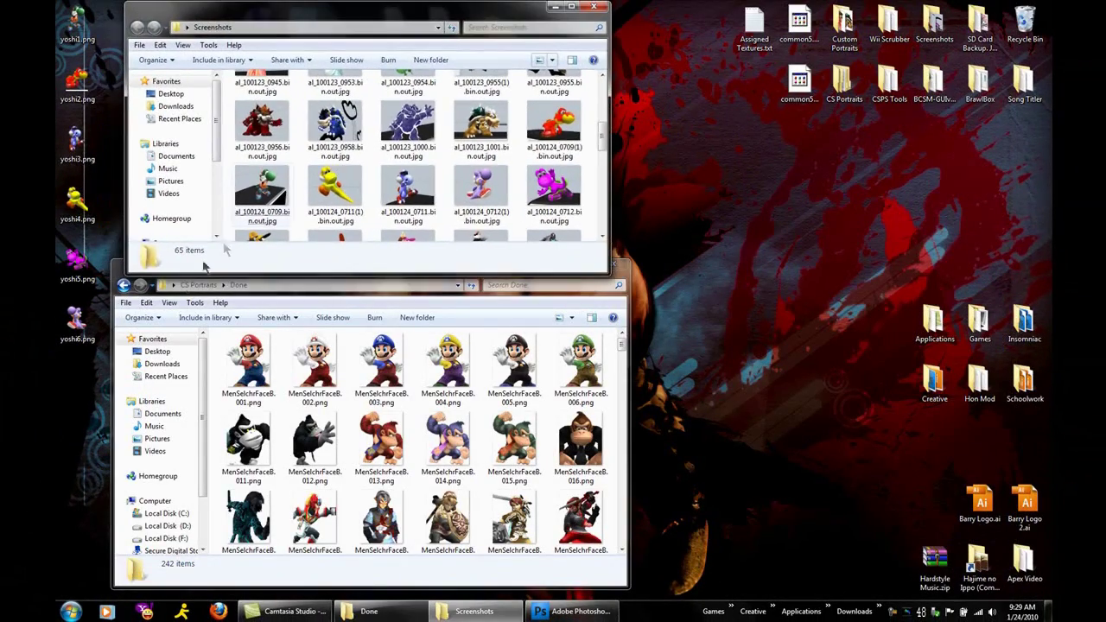
left_click(622, 343)
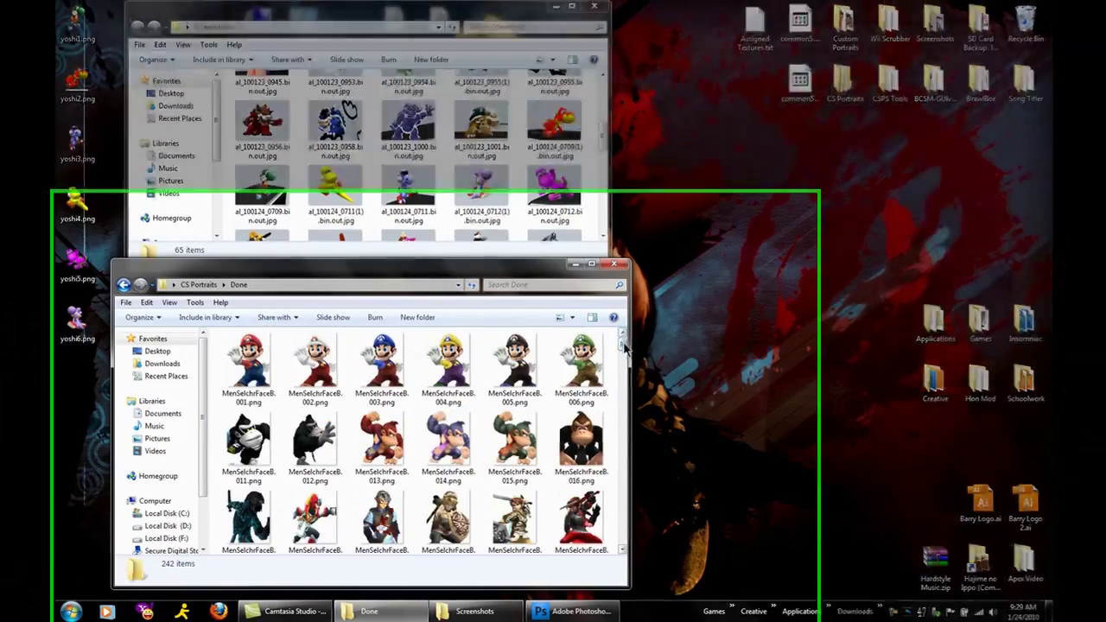
left_click_drag(622, 344, 622, 354)
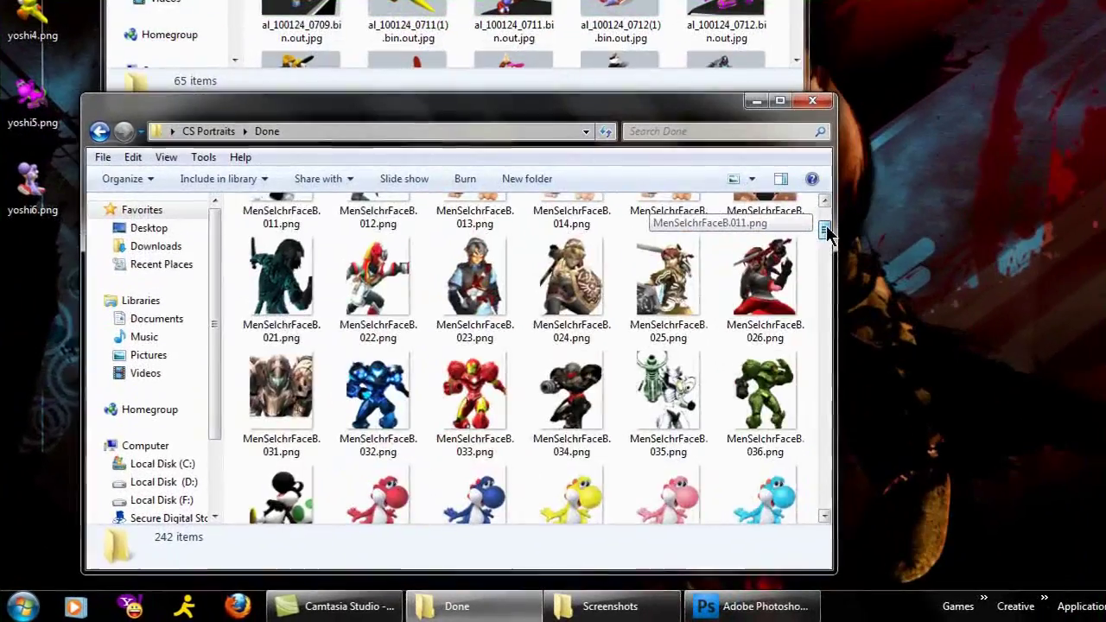
mouse_move(825, 233)
left_mouse_down()
mouse_move(827, 245)
mouse_move(826, 228)
left_mouse_up()
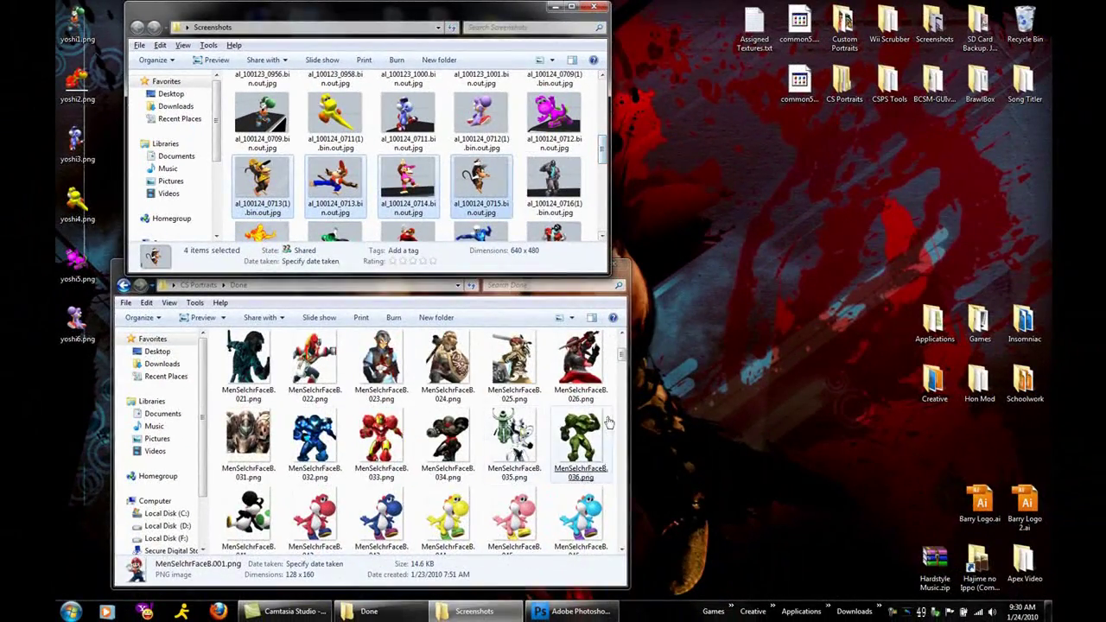
left_click_drag(622, 365, 620, 469)
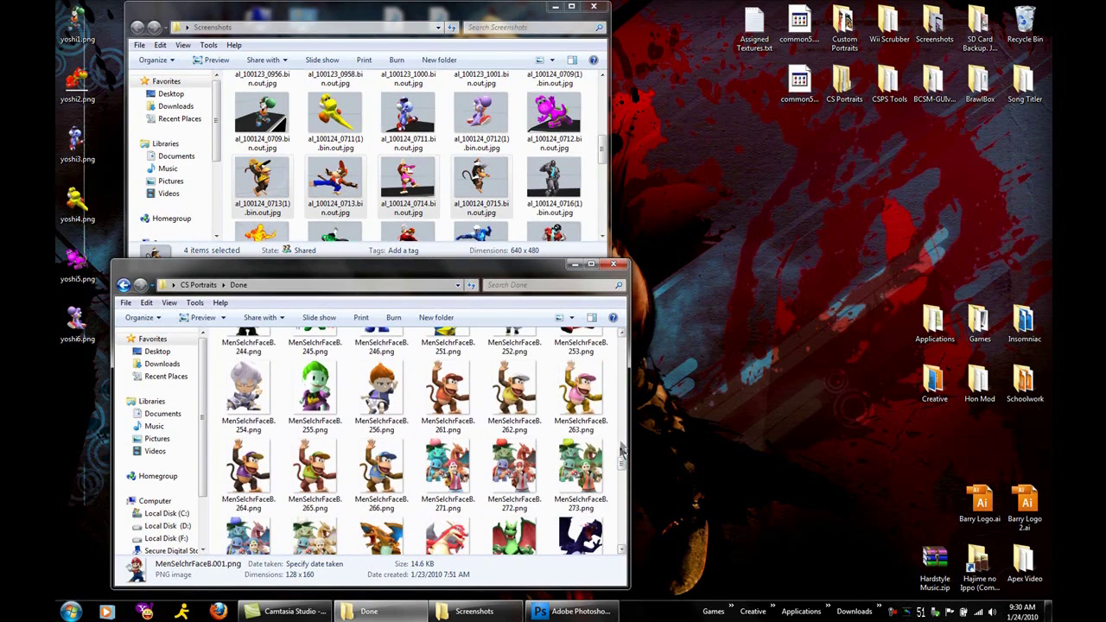
Open the four Diddy Kong screenshots, al_100124_0713(1), 0713, 0714 and 0715, from the Screenshots folder in Photoshop.
left_click_drag(602, 152, 602, 204)
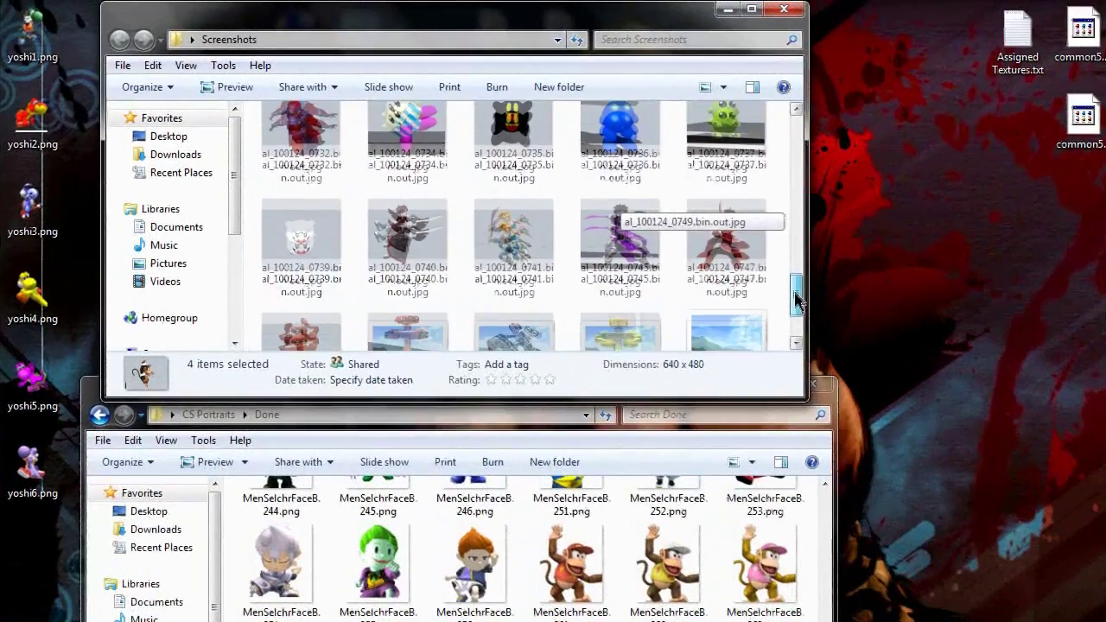
left_click_drag(796, 300, 797, 245)
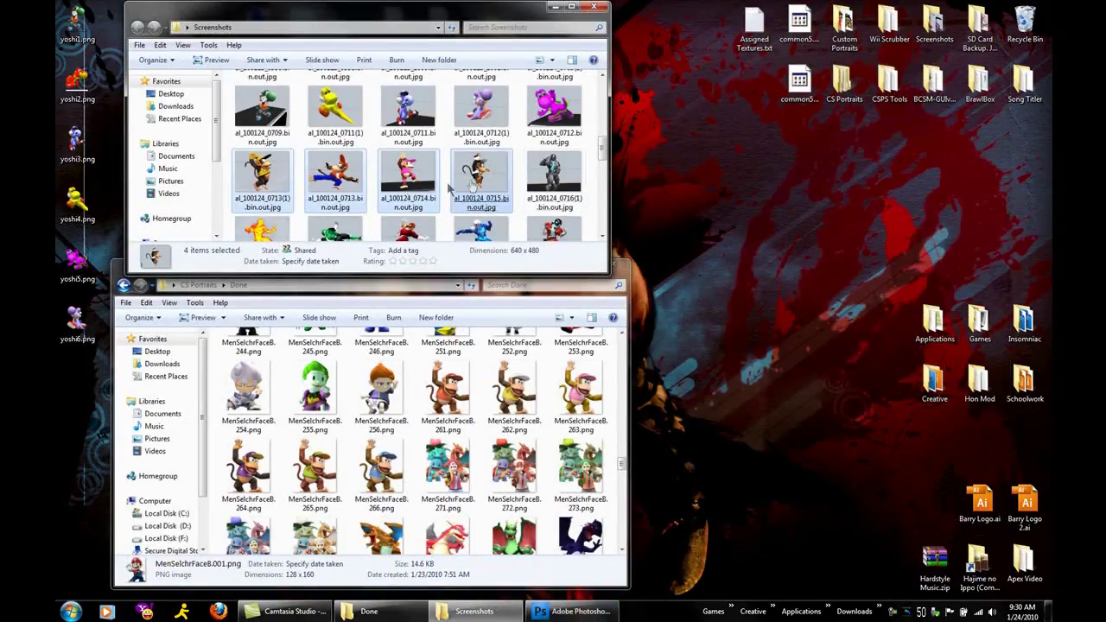
left_click_drag(449, 188, 539, 431)
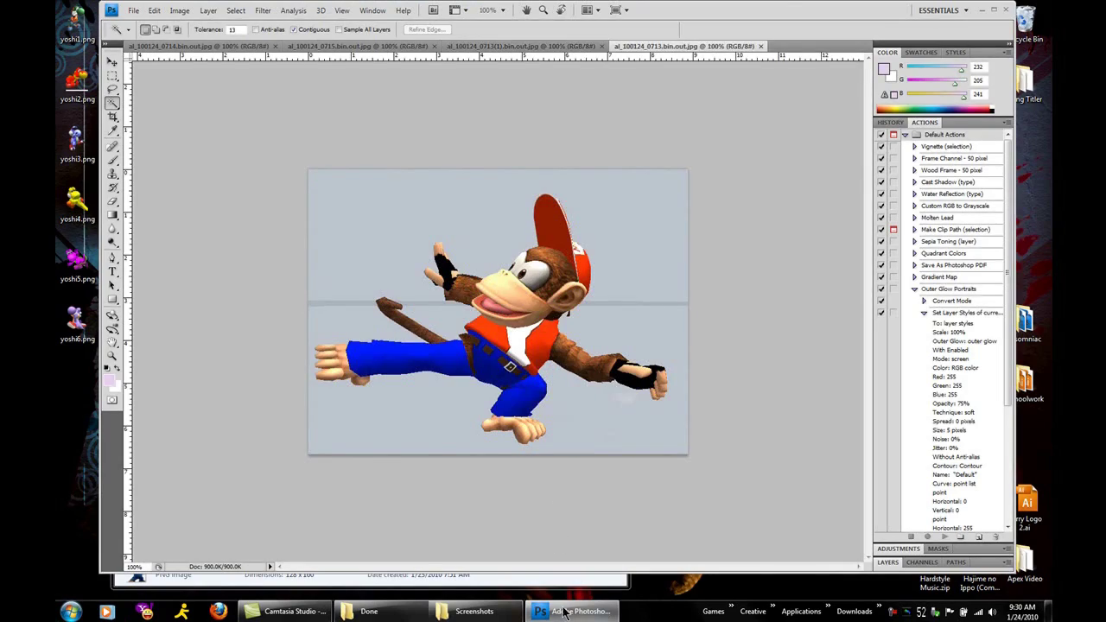
Search Assigned Textures.txt in Notepad++ for "diddy" and check which texture replaces the original Diddy Kong.
left_click(566, 612)
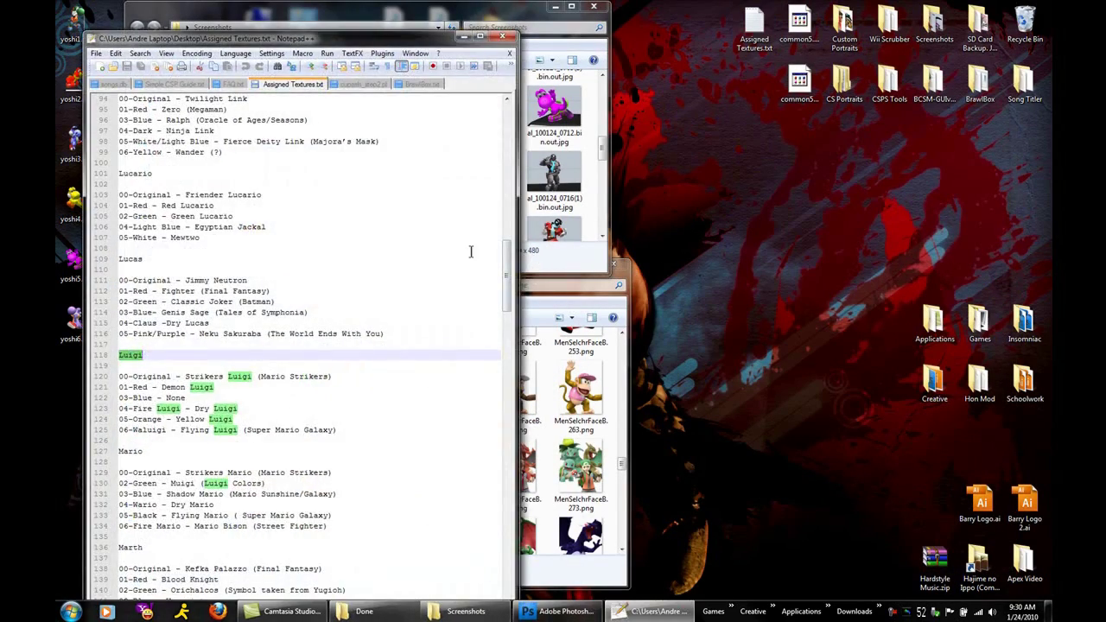
left_click(341, 257)
key("ctrl+f")
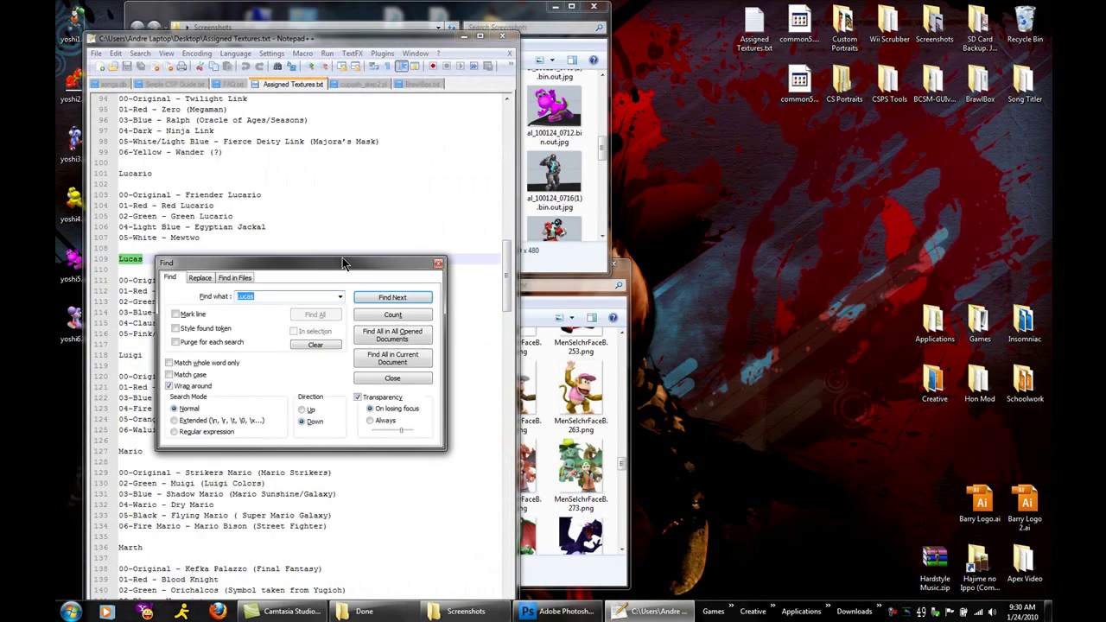
type("diddy")
key("Return")
key("Escape")
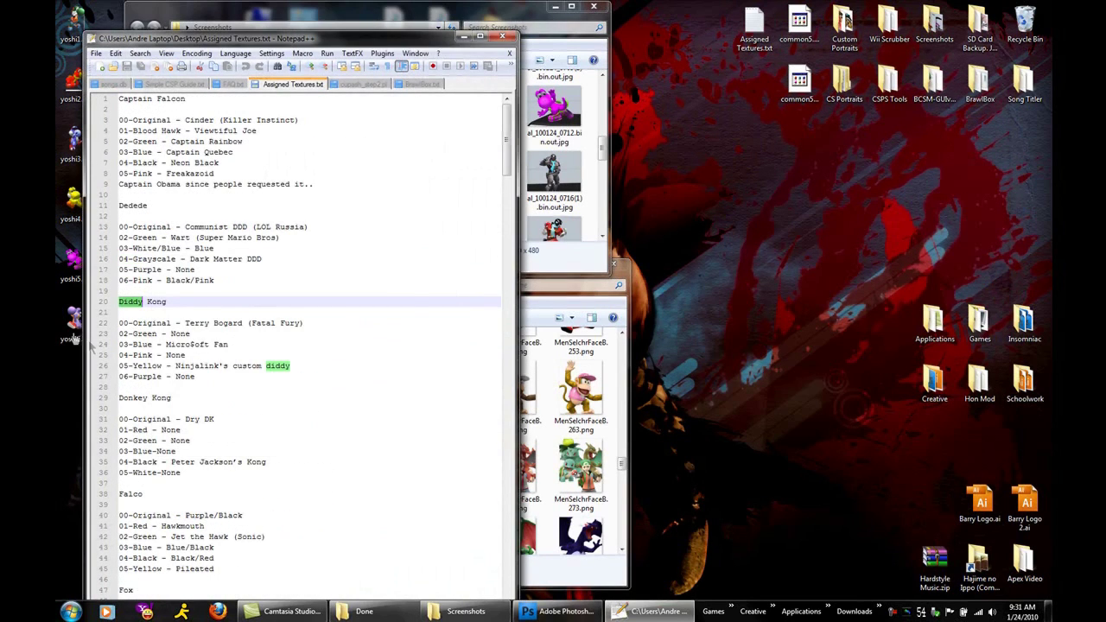
left_click(186, 323)
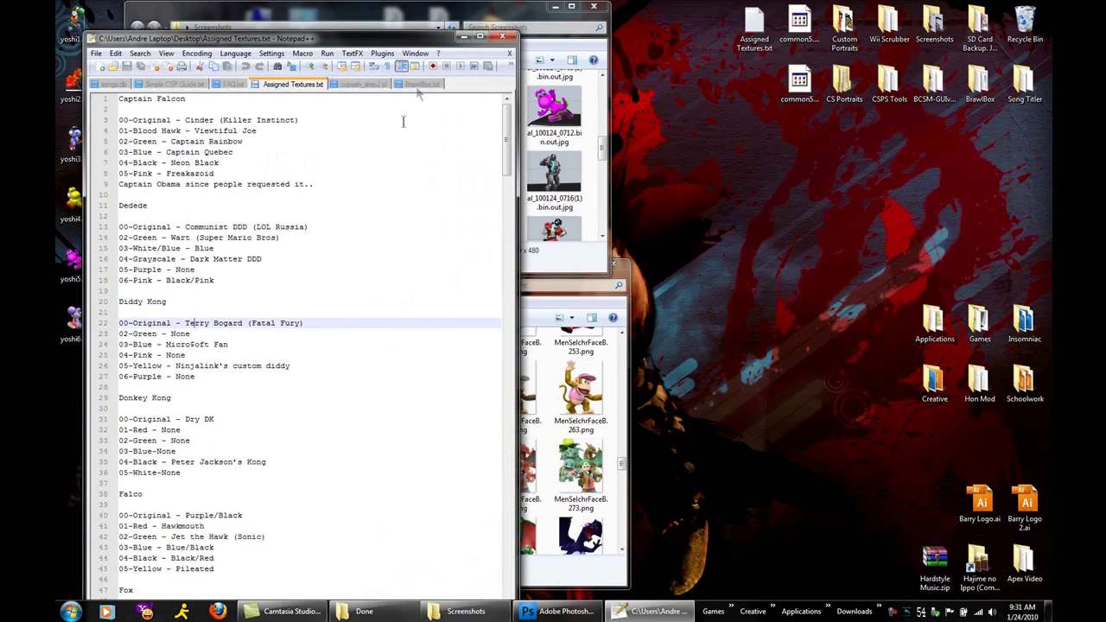
left_click(464, 36)
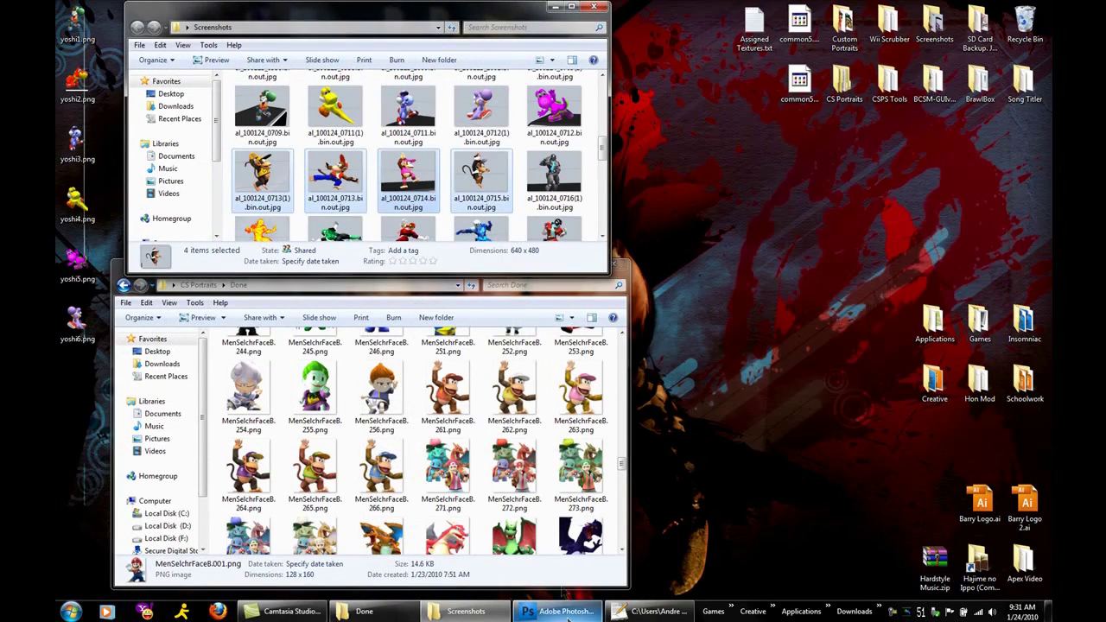
View portrait MenSelchrFaceB.261.png and screenshot al_100124_0713.bin.out.jpg enlarged to compare the poses.
double_click(446, 393)
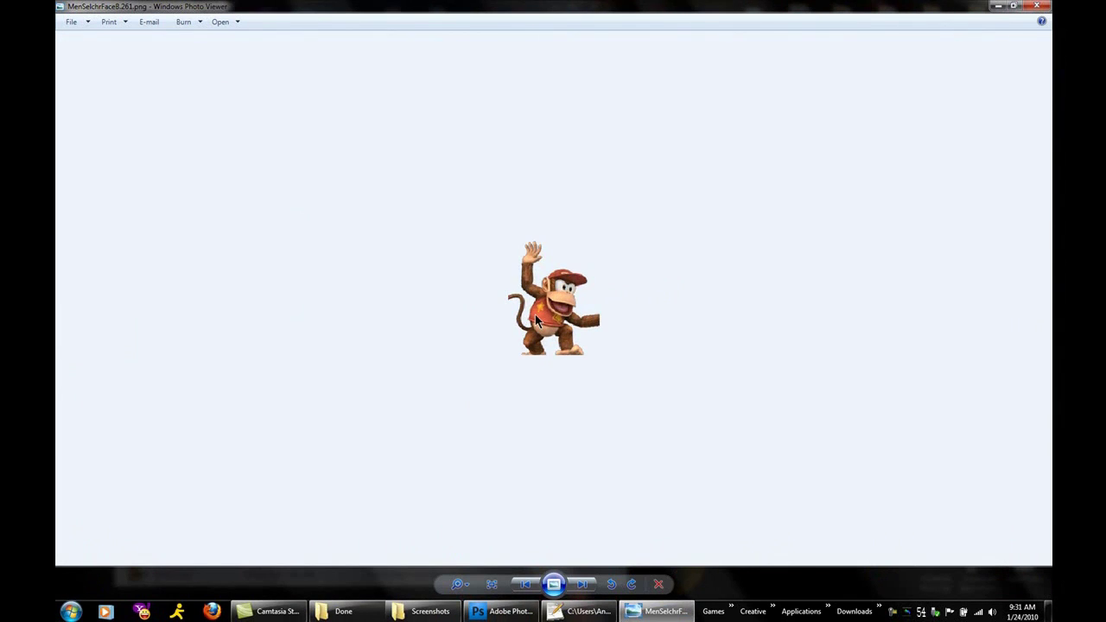
left_click(1040, 6)
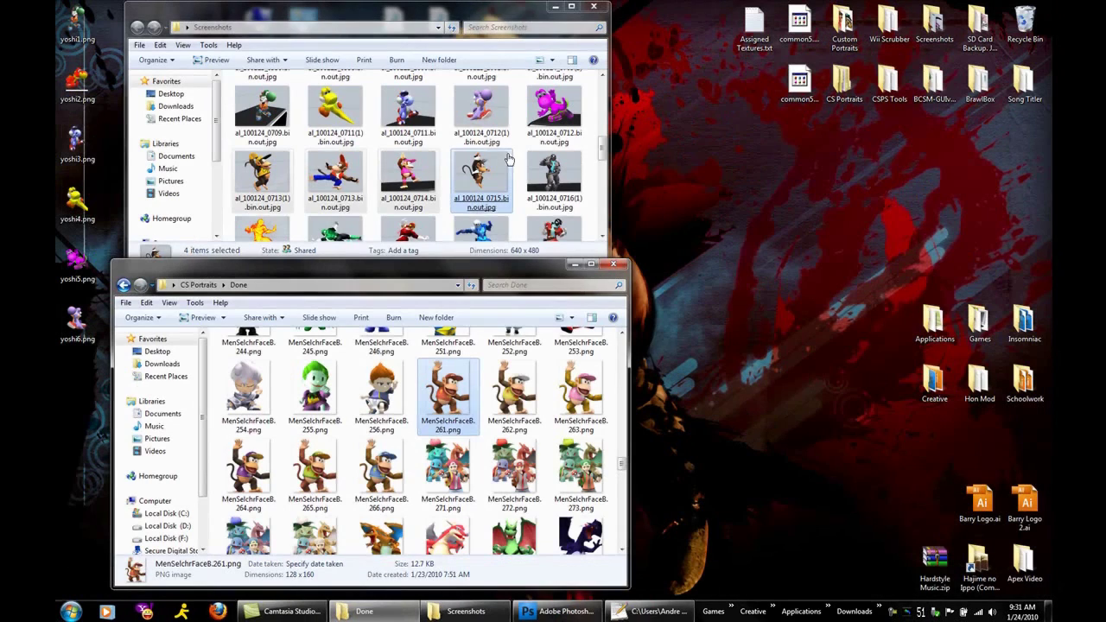
double_click(335, 177)
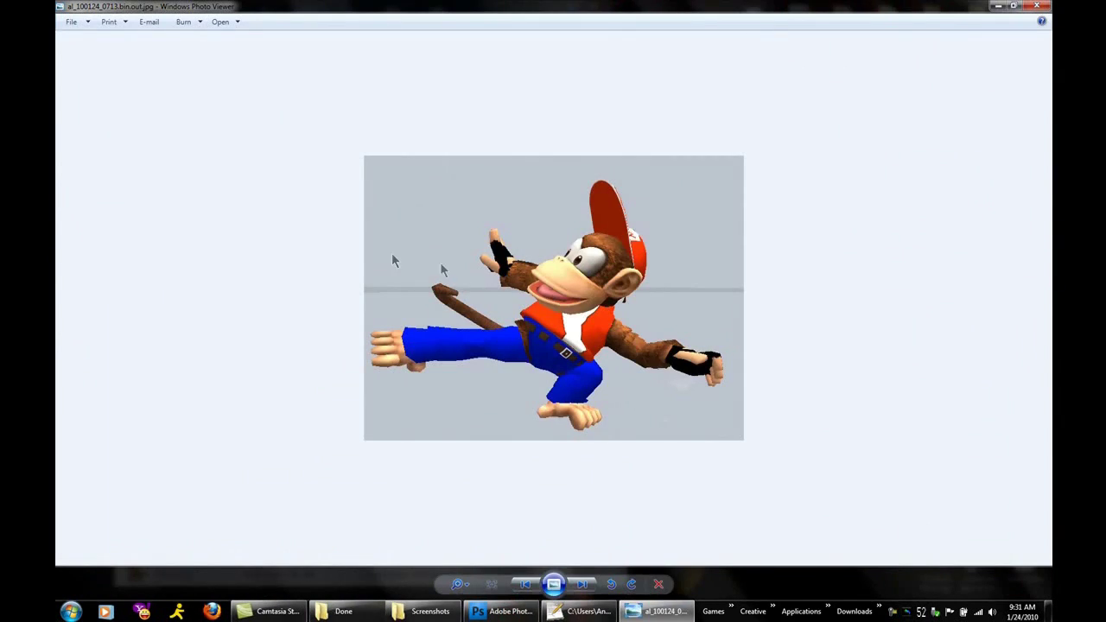
left_click(1039, 7)
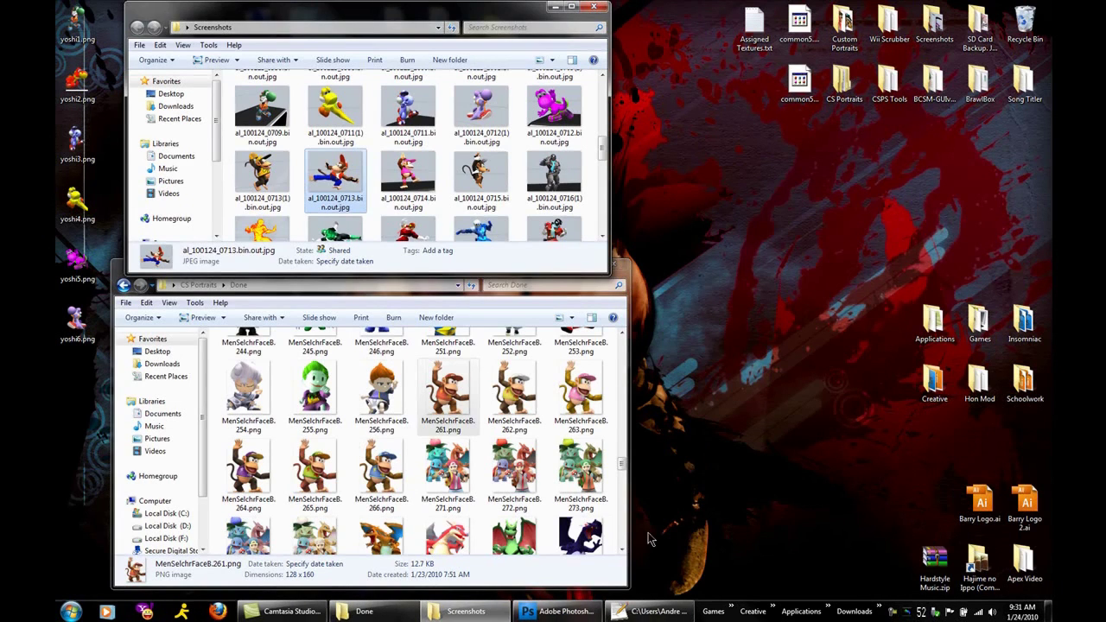
Switch to Photoshop and crop al_100124_0713.bin.out.jpg to 128 x 160 px, framing Diddy Kong's cap, raised hand, torso and lower foot.
left_click(561, 610)
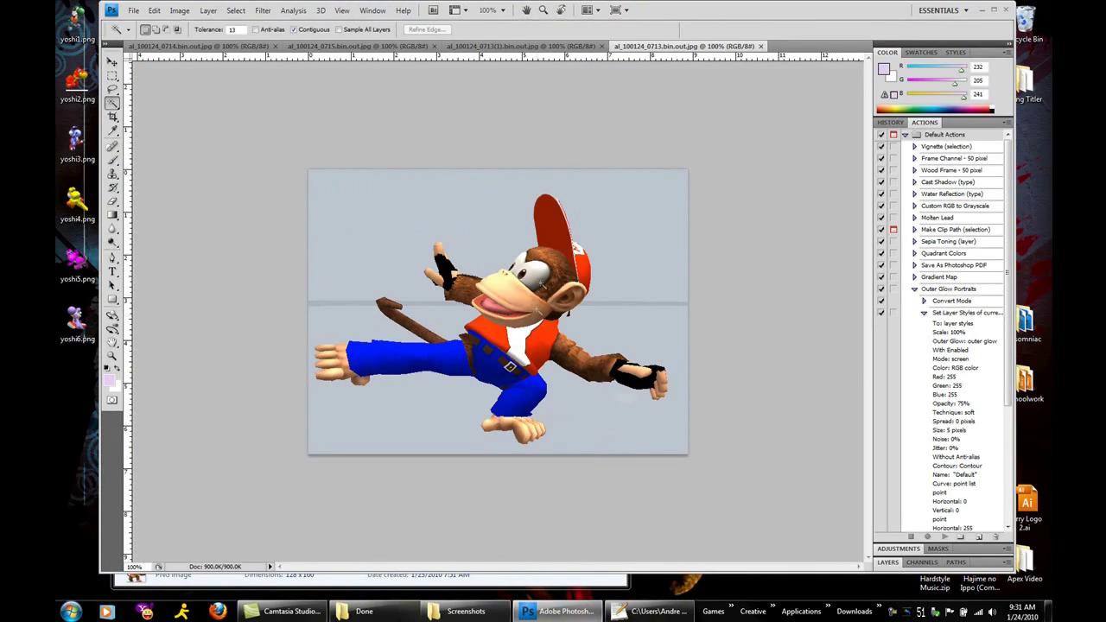
left_click(112, 117)
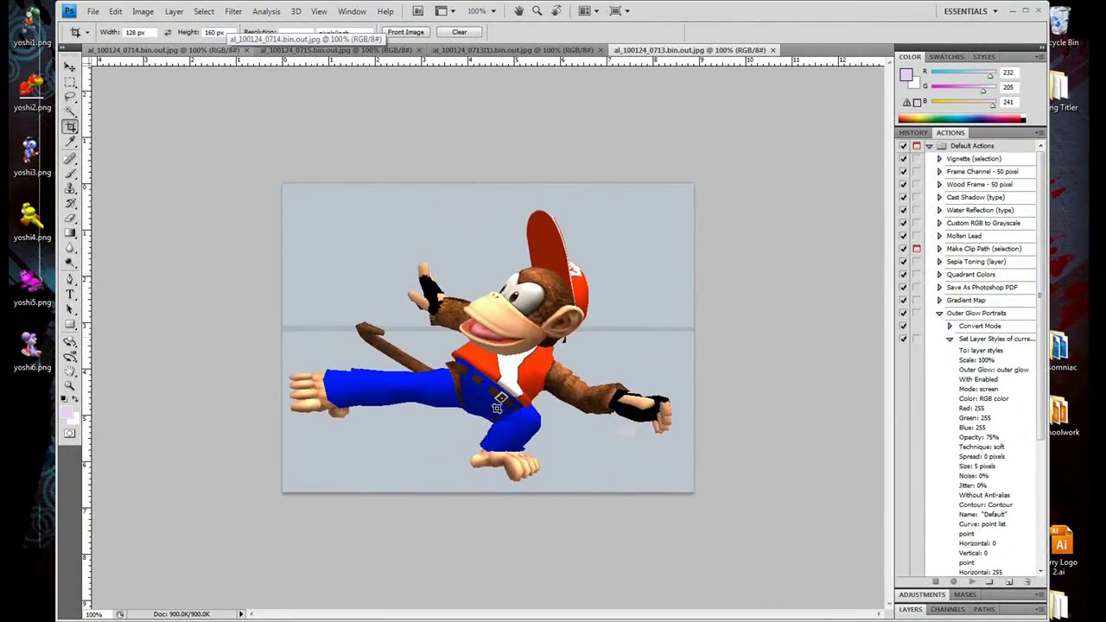
left_click_drag(387, 209, 693, 497)
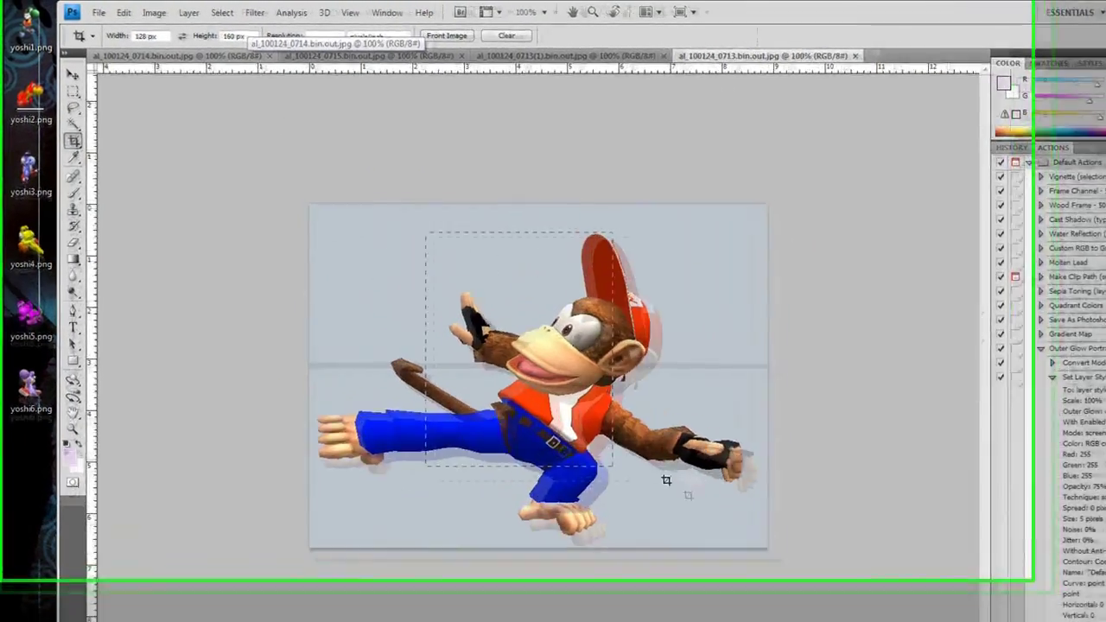
left_click_drag(823, 596, 835, 598)
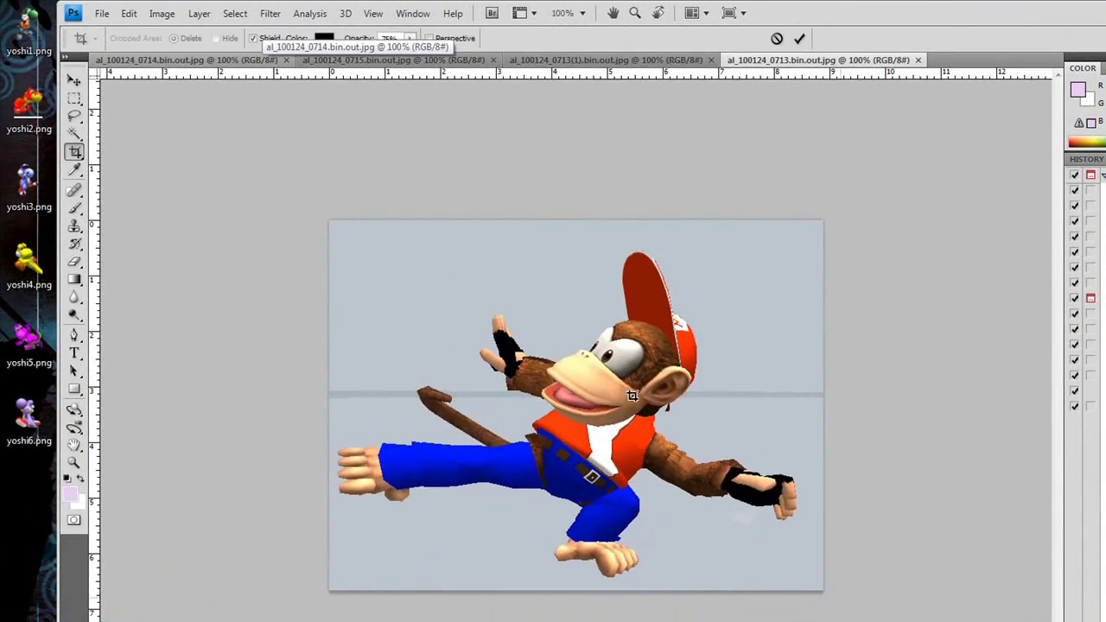
mouse_move(655, 375)
left_mouse_down()
mouse_move(667, 363)
mouse_move(653, 374)
left_mouse_up()
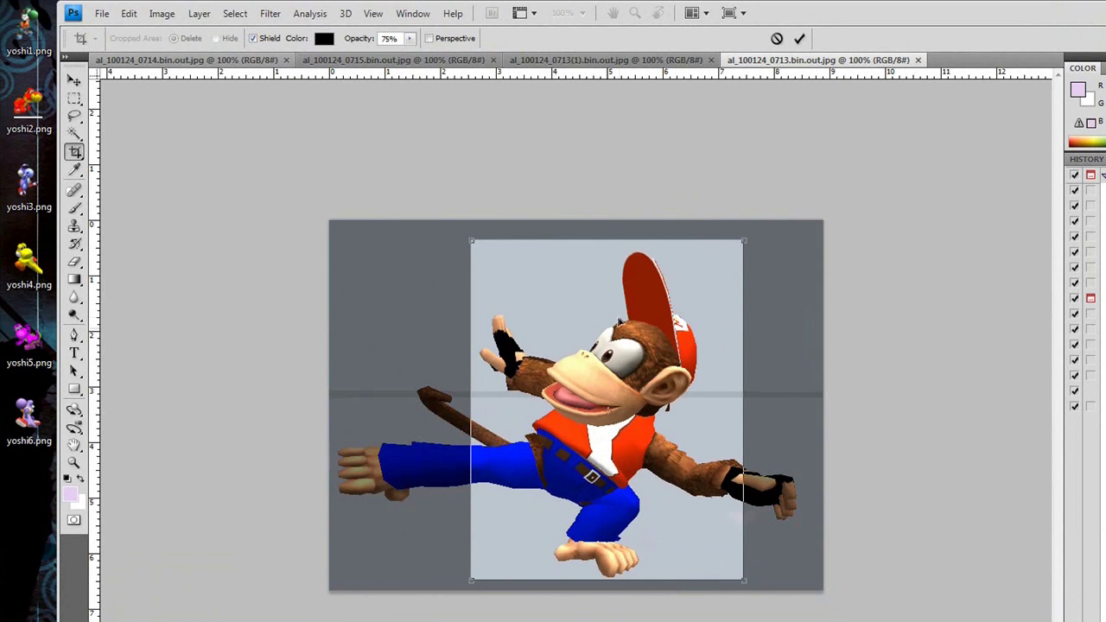
left_click_drag(628, 296, 631, 343)
left_click_drag(629, 405, 622, 365)
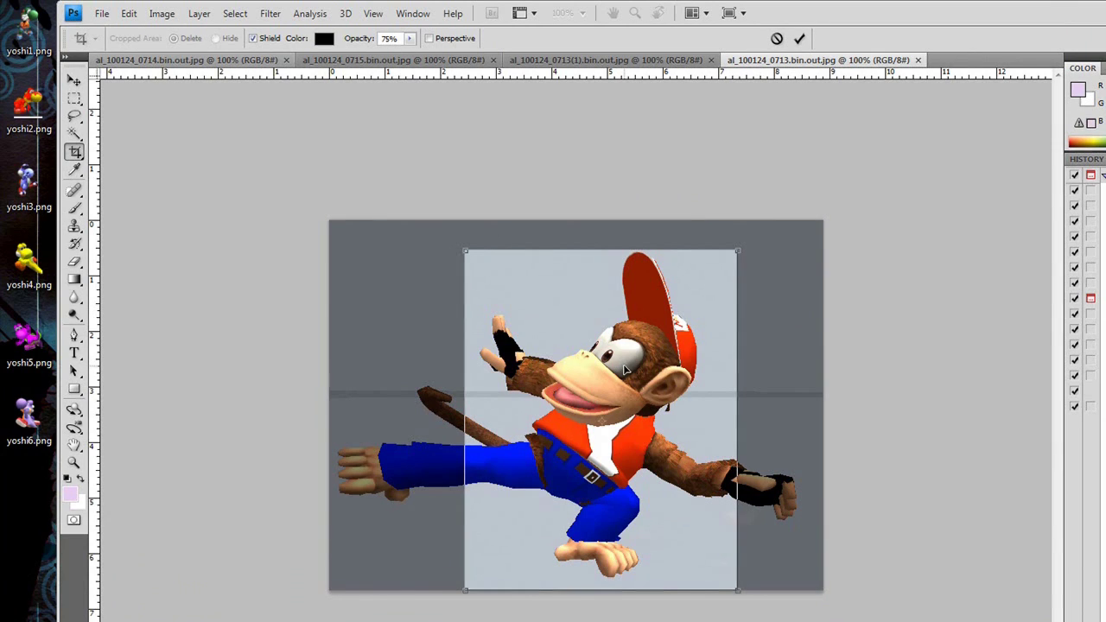
mouse_move(623, 364)
left_mouse_down()
mouse_move(641, 353)
mouse_move(637, 365)
mouse_move(608, 370)
left_mouse_up()
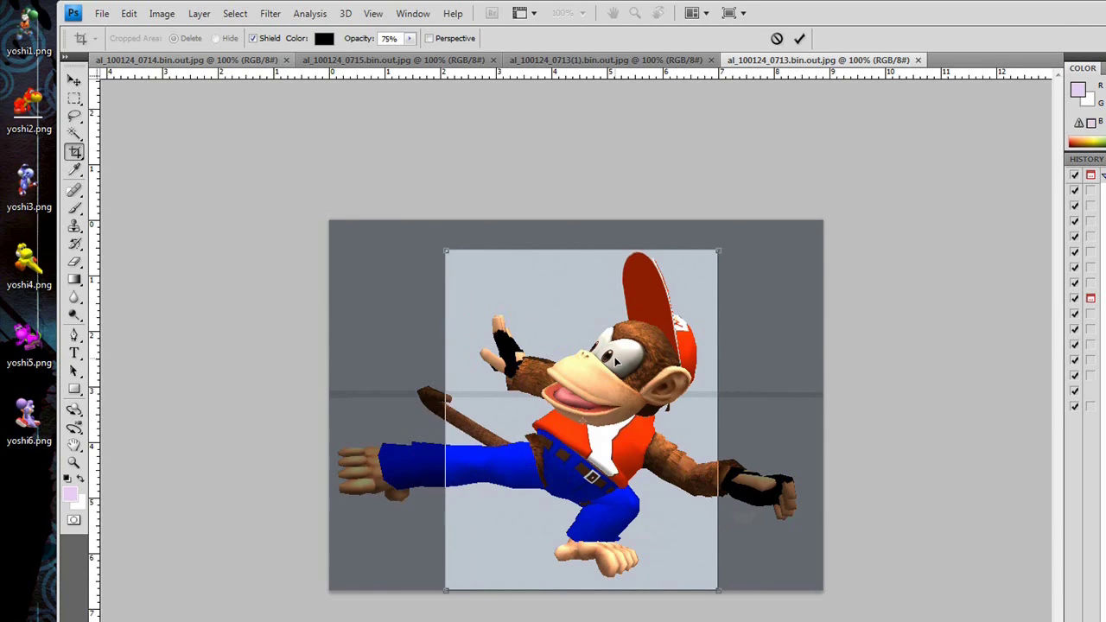
left_click(798, 38)
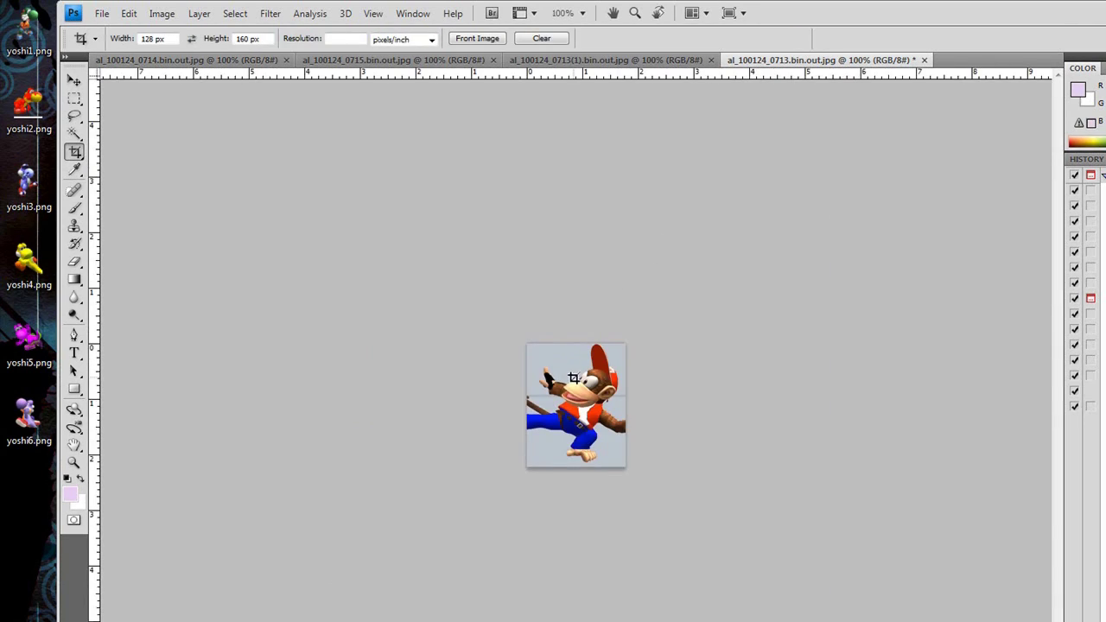
Convert the cropped image to Indexed Color with a Local (Selective) palette, 256 colors and no dither.
key("z")
key("ctrl+0")
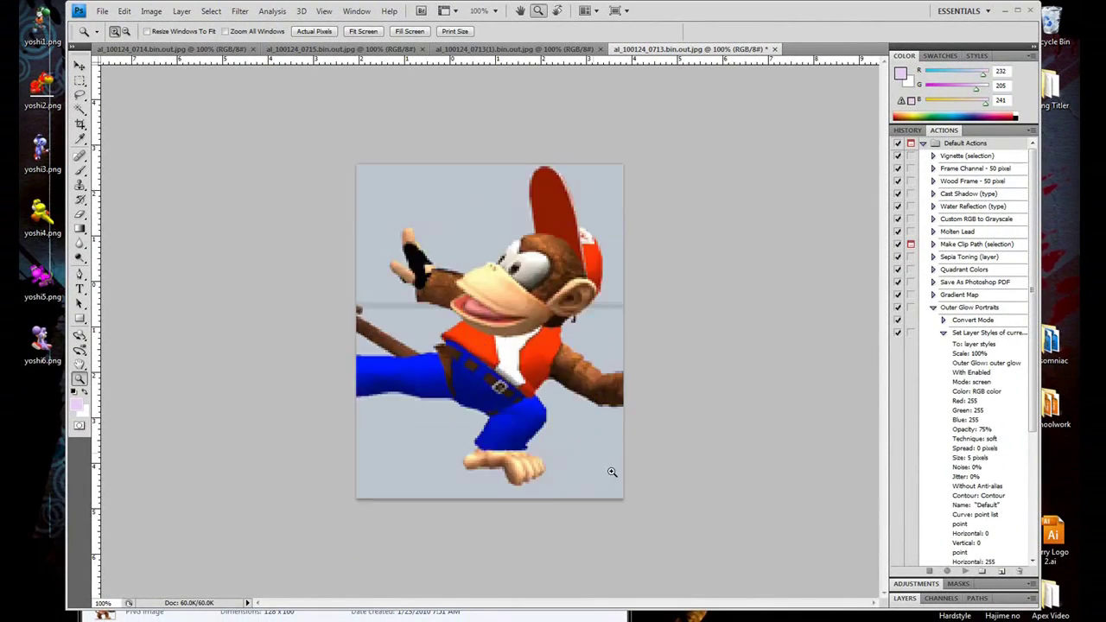
left_click(152, 11)
mouse_move(159, 26)
left_click(325, 61)
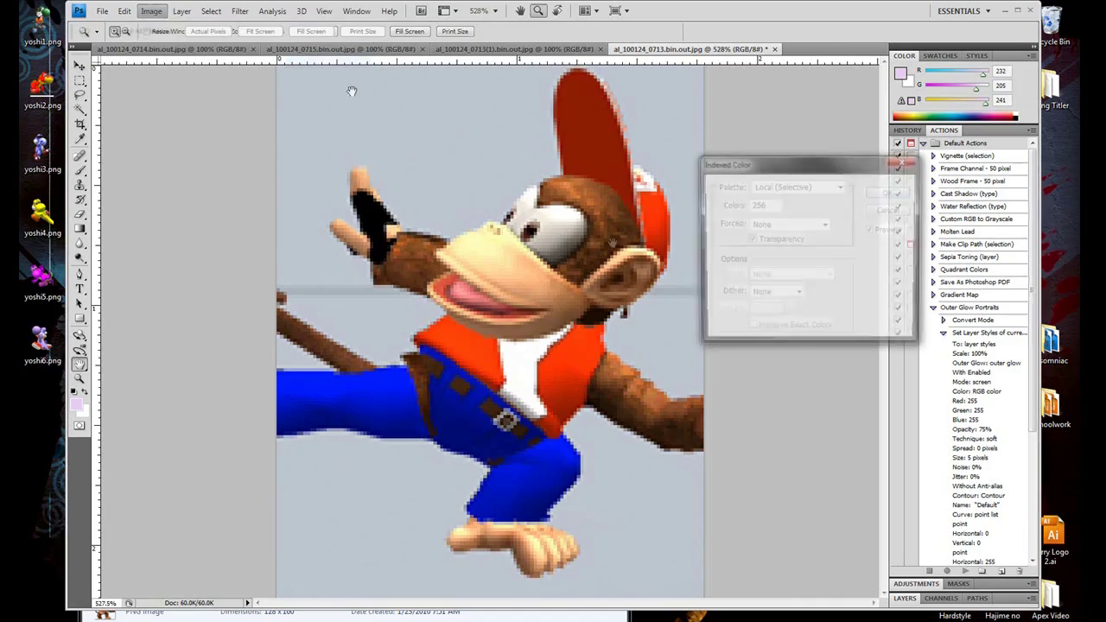
left_click(885, 186)
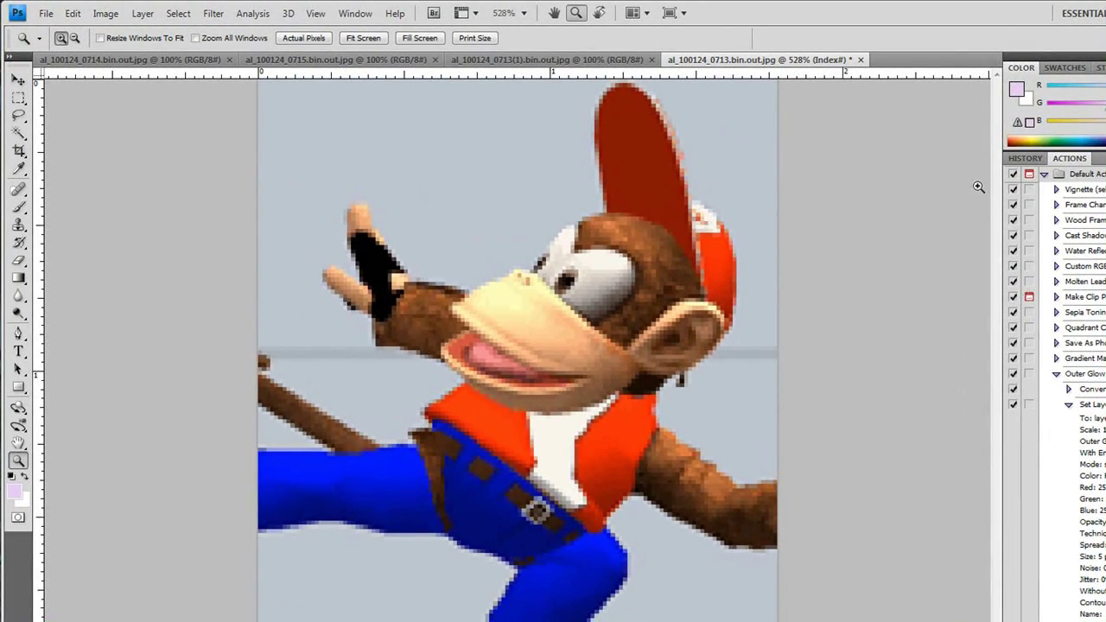
Flip the cropped image's canvas horizontally.
left_click(106, 14)
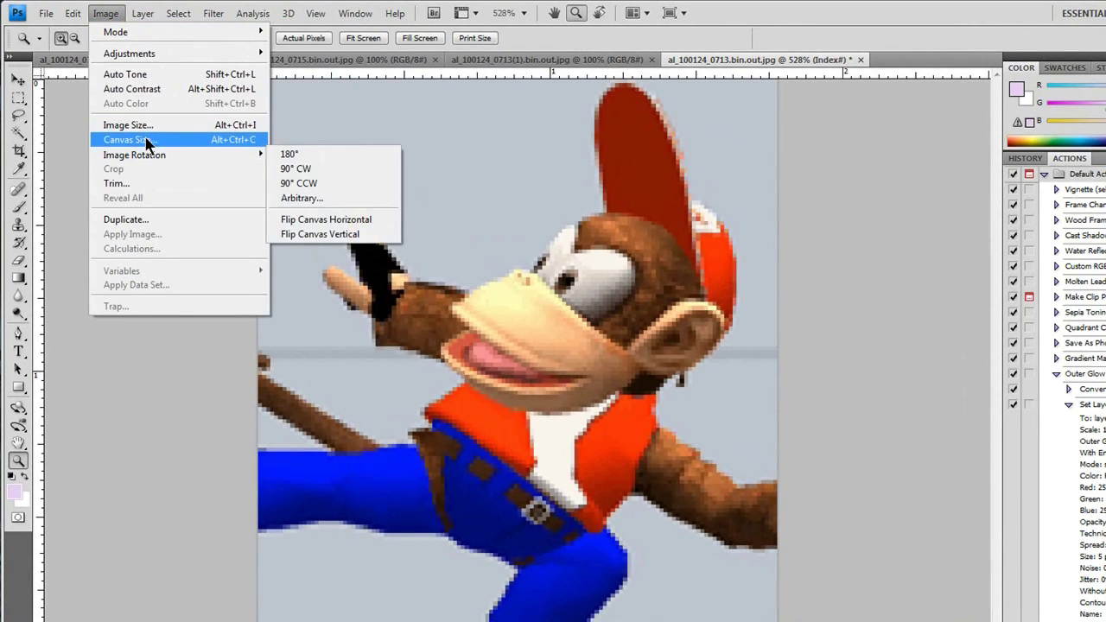
mouse_move(158, 155)
left_click(331, 221)
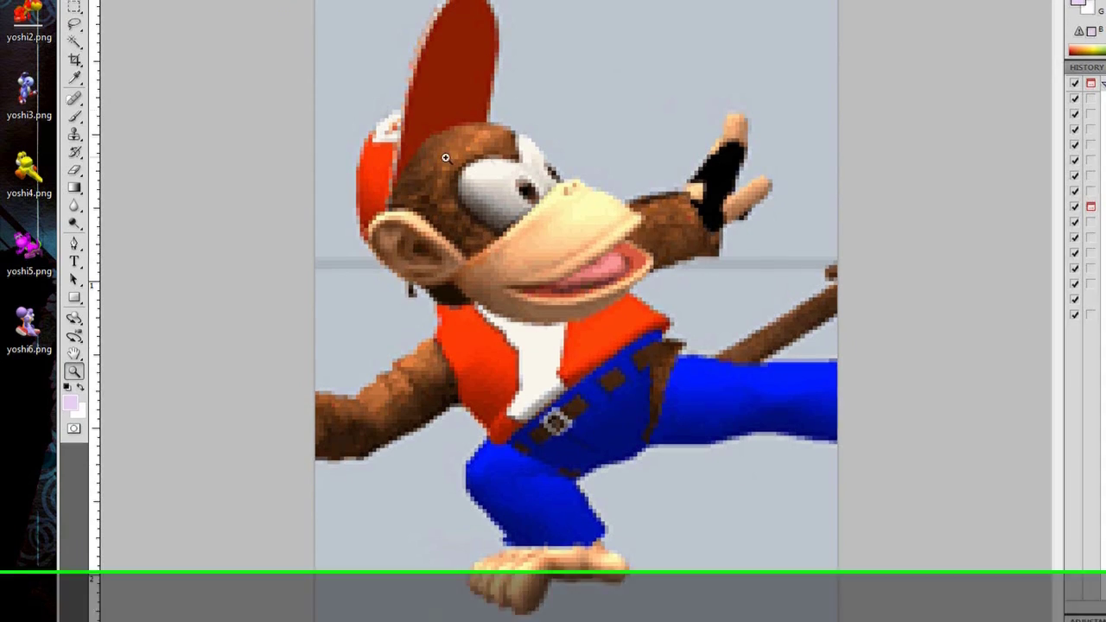
Select all grey-blue background areas around Diddy Kong, including the horizon stripe, with the Magic Wand at tolerance 13 and delete them.
key("w")
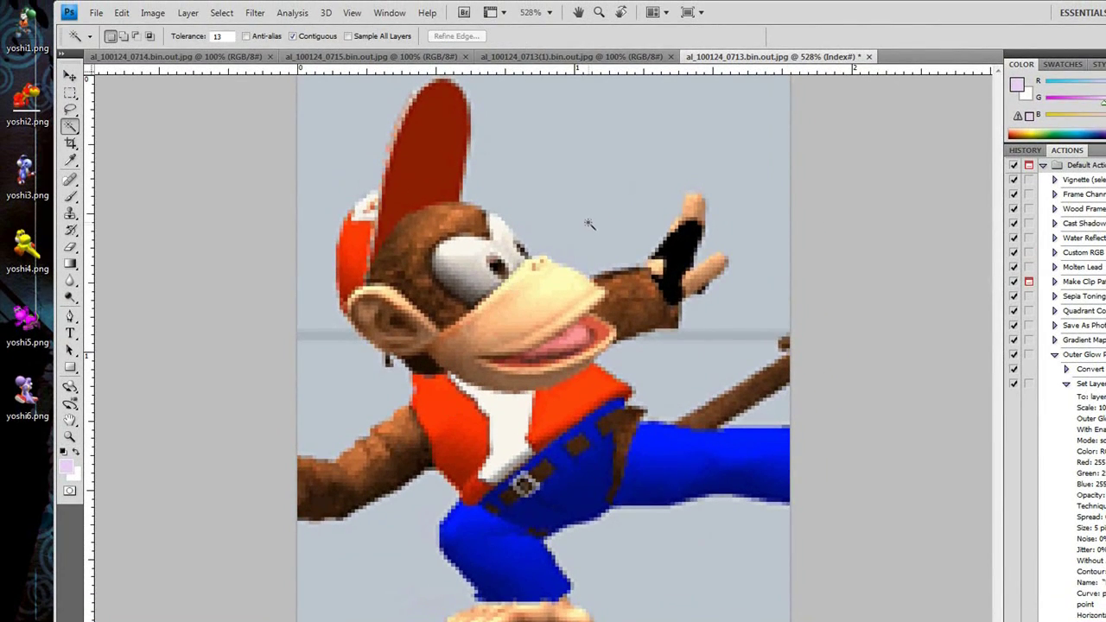
left_click(585, 206)
left_click(673, 385, "shift")
left_click(367, 393)
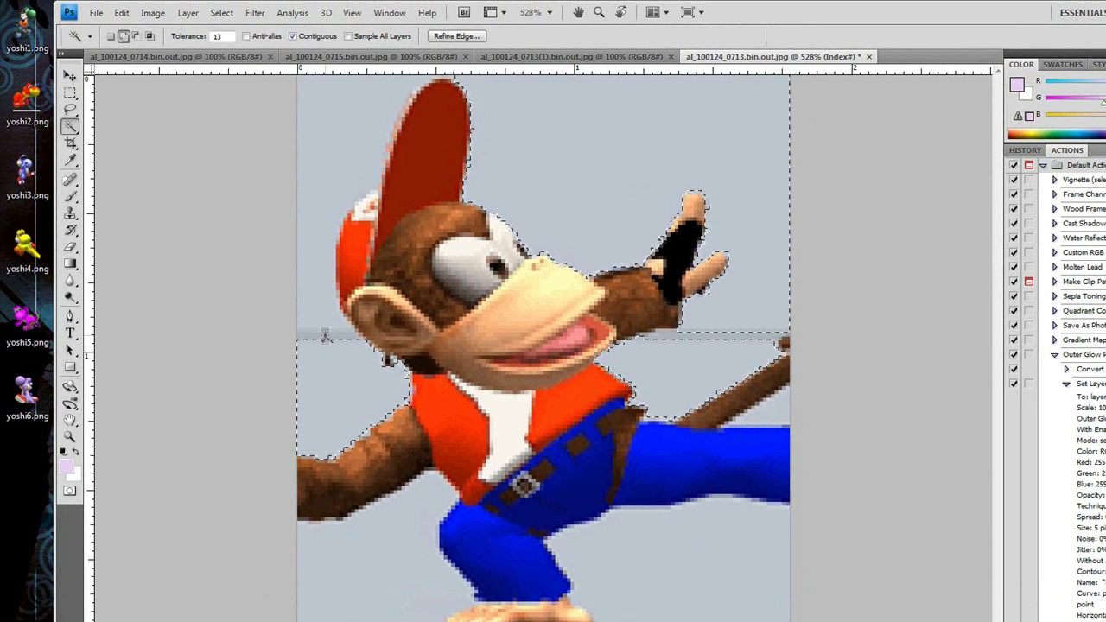
left_click(307, 294)
left_click(368, 548)
left_click(677, 580)
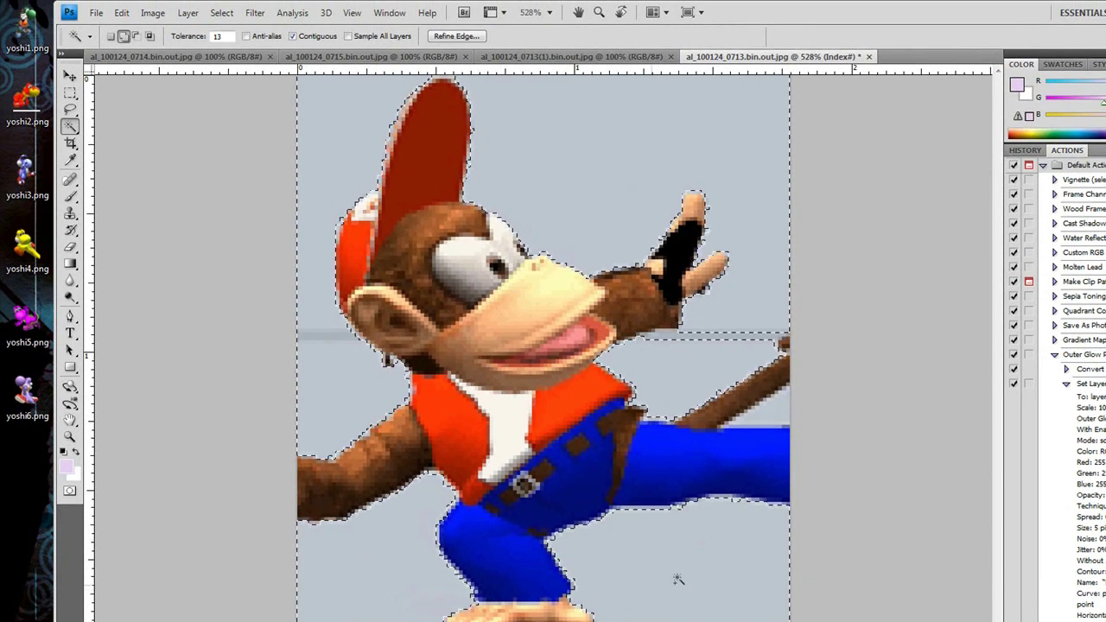
left_click(771, 408, "shift")
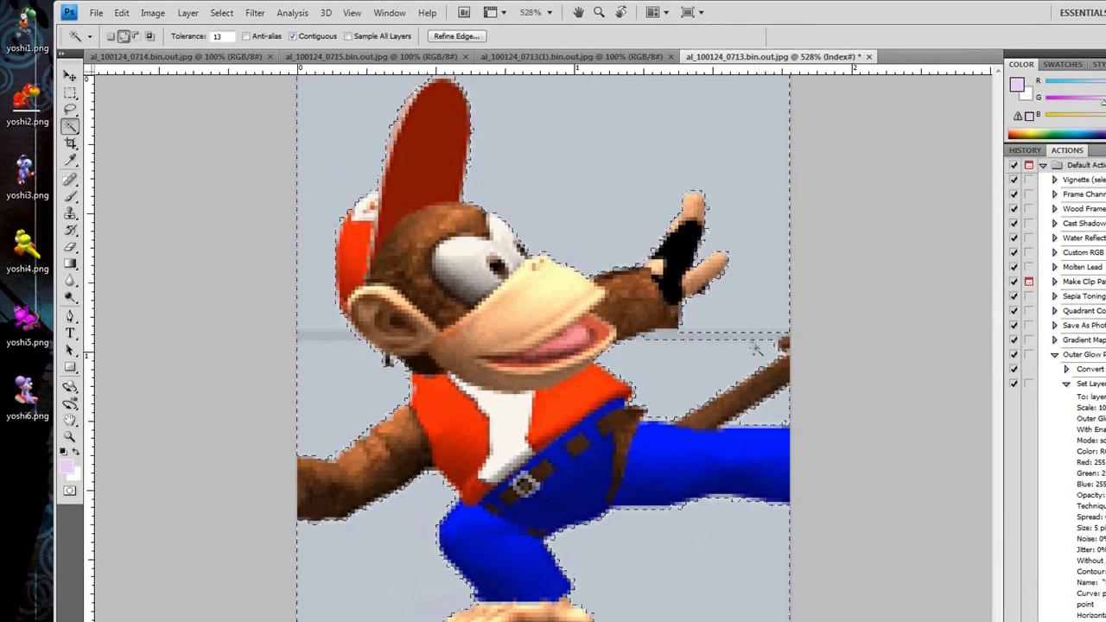
left_click(723, 340)
key("Delete")
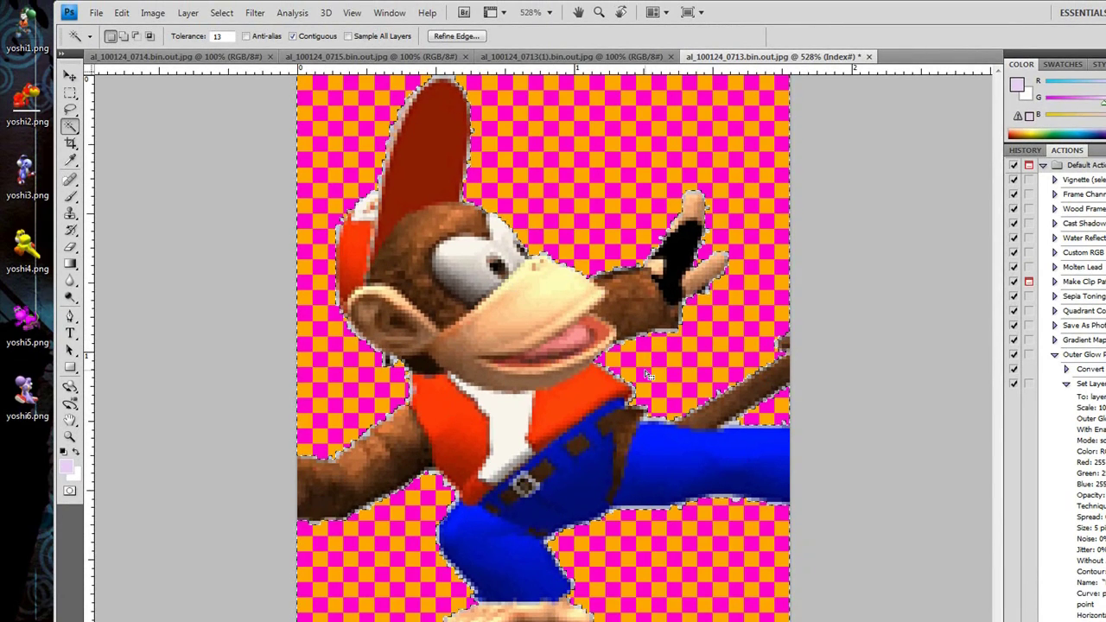
Deselect the background and erase the pale fringe pixels along the rear edge of the cap's brim with a 1 px Eraser.
key("ctrl+d")
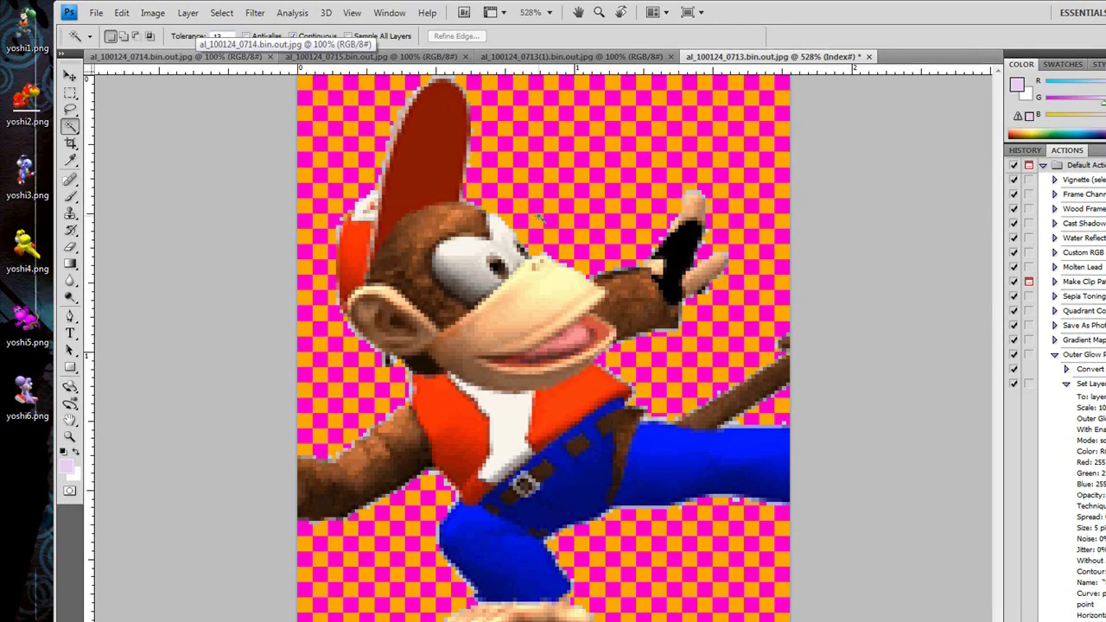
key("z")
key("e")
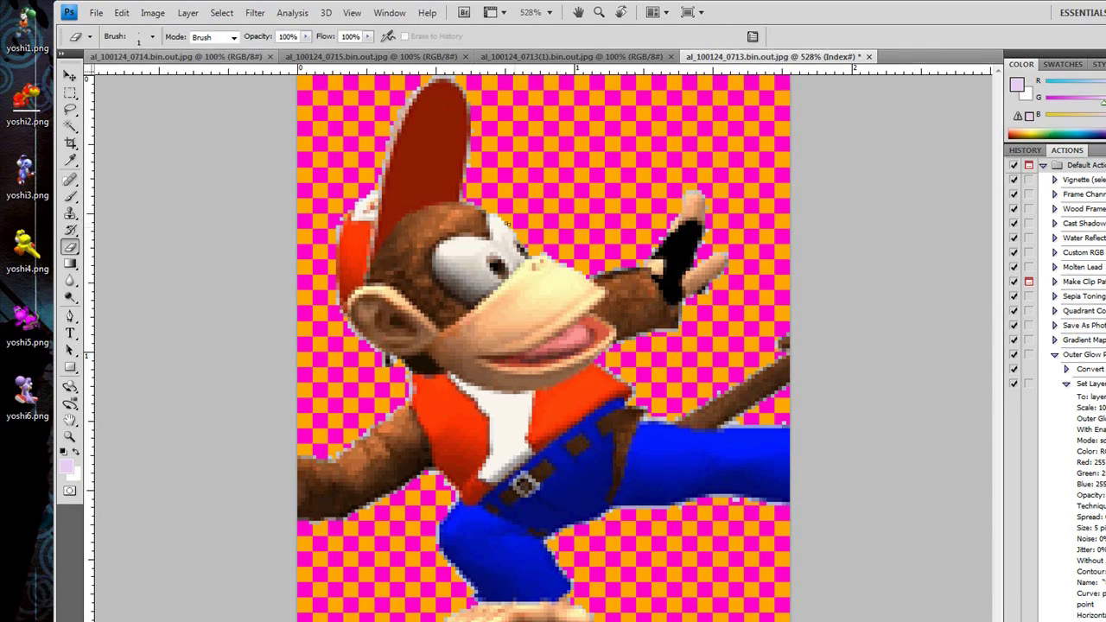
key("z")
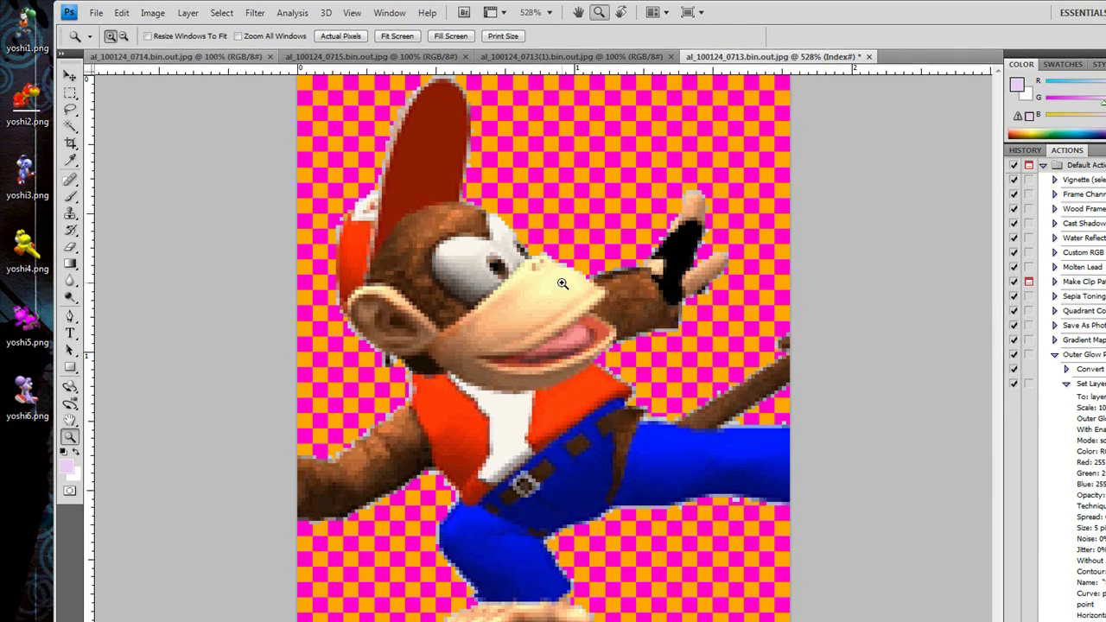
key("e")
key("z")
key("e")
key("z")
left_click(473, 174)
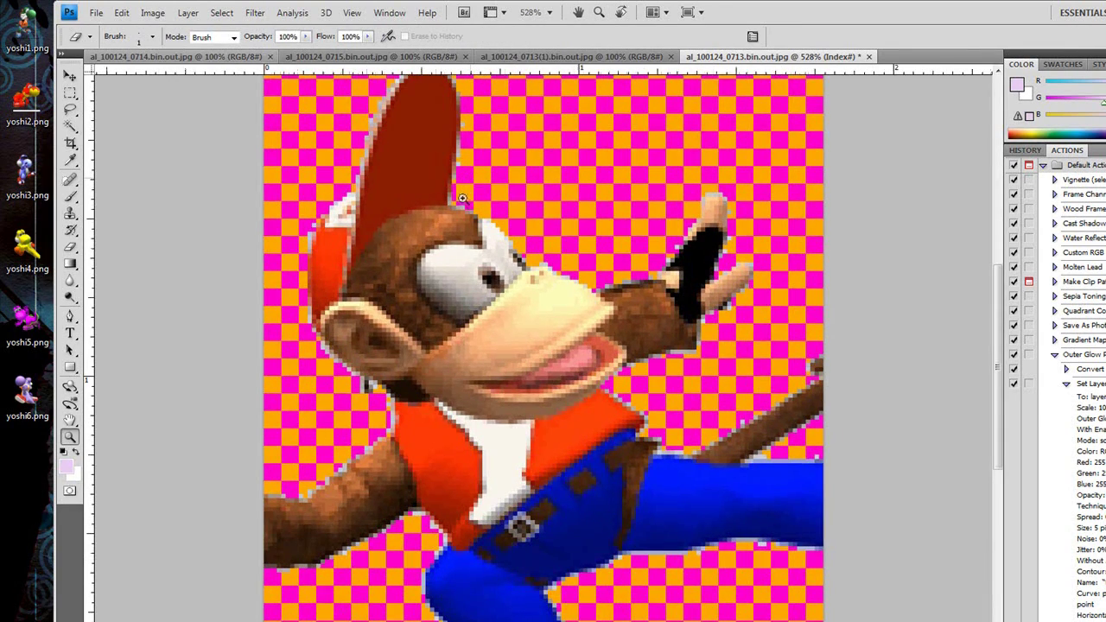
left_click(458, 202)
left_click(458, 201)
key("e")
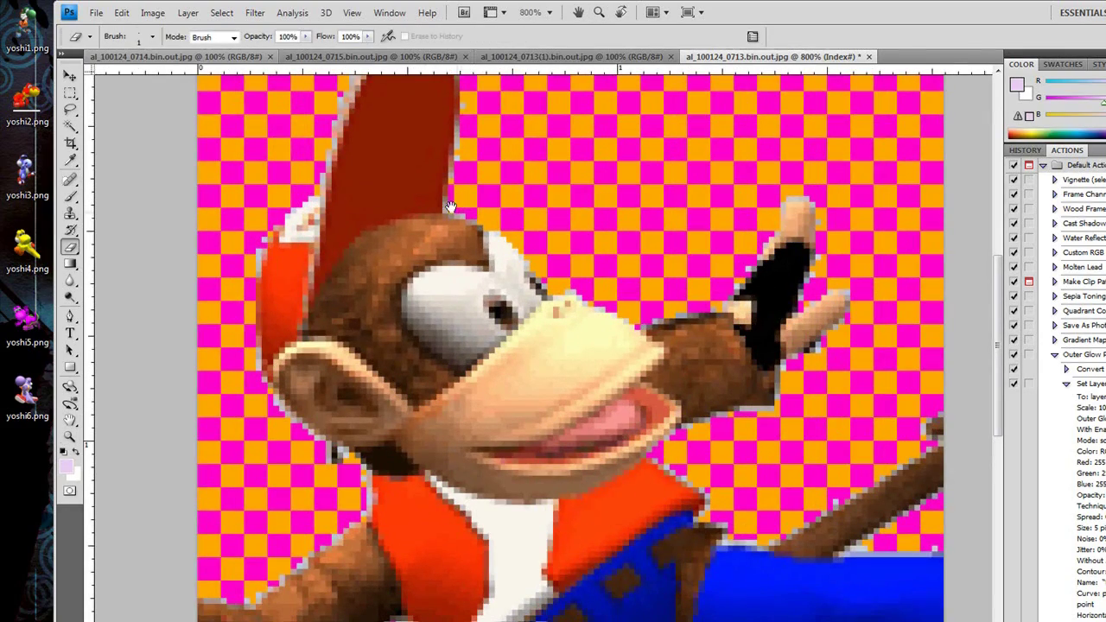
left_click_drag(499, 289, 515, 335)
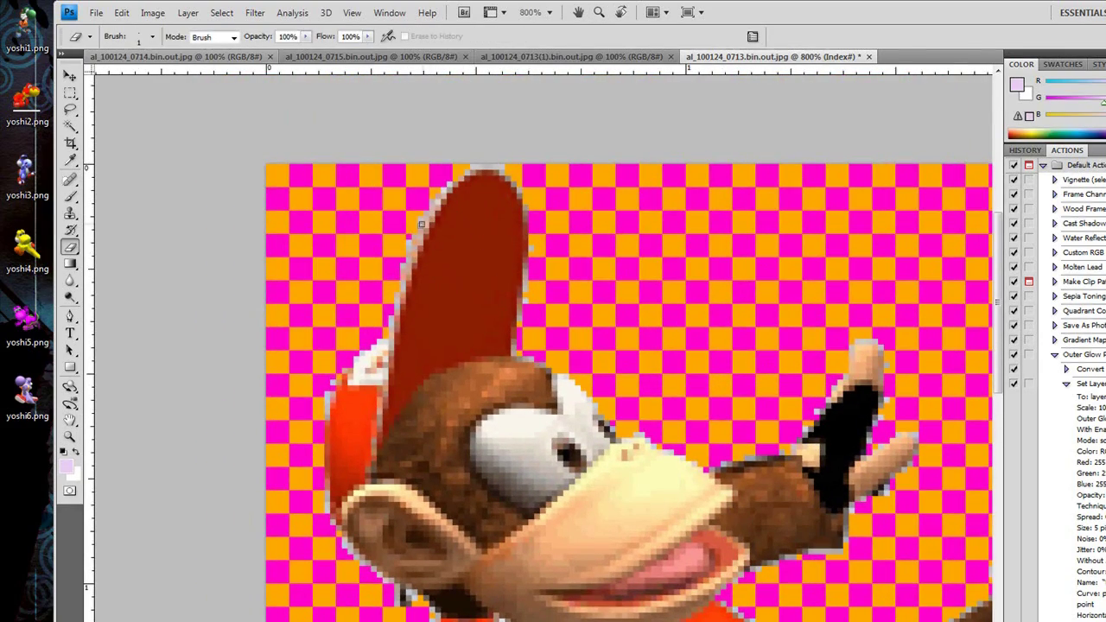
left_click_drag(471, 357, 511, 360)
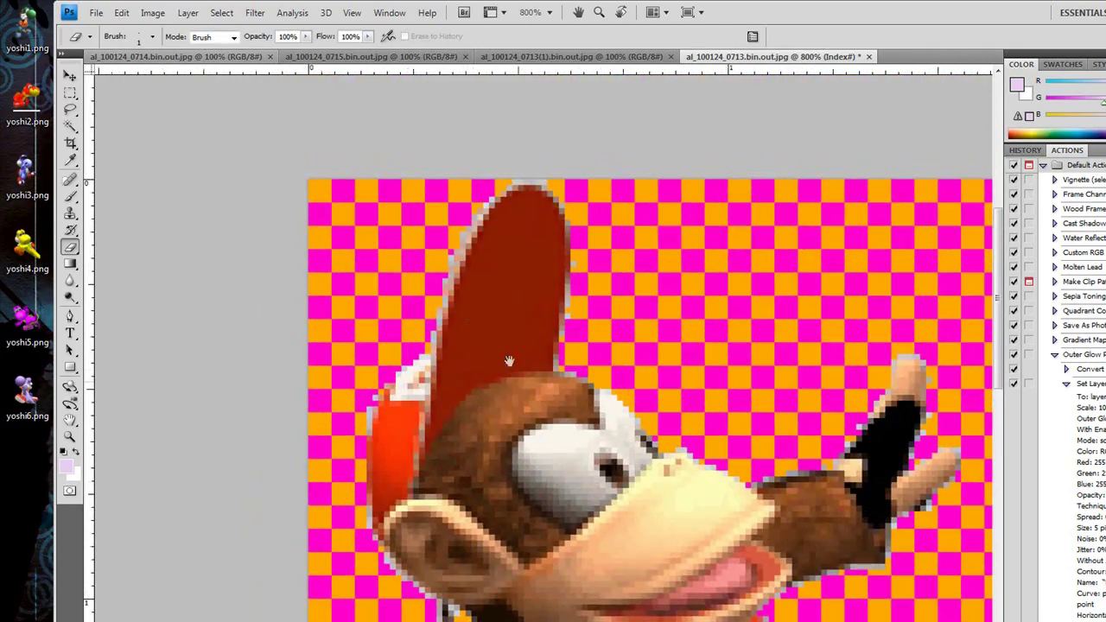
key("z")
left_click(445, 302)
left_click(445, 302)
key("e")
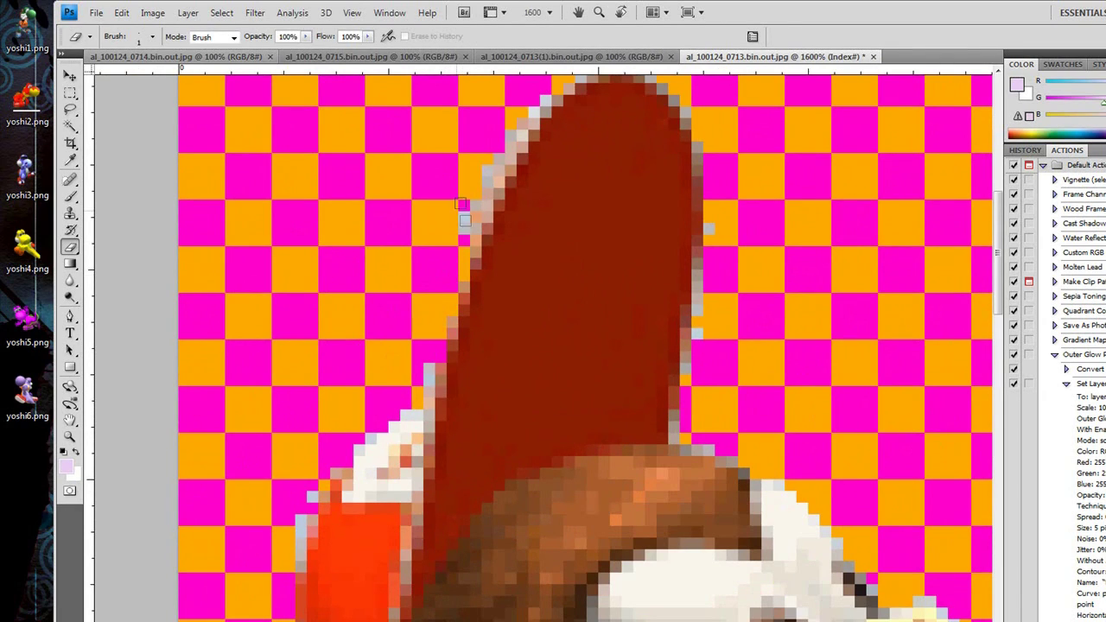
left_click_drag(465, 231, 468, 217)
mouse_move(480, 264)
left_mouse_down()
mouse_move(469, 211)
mouse_move(483, 198)
left_mouse_up()
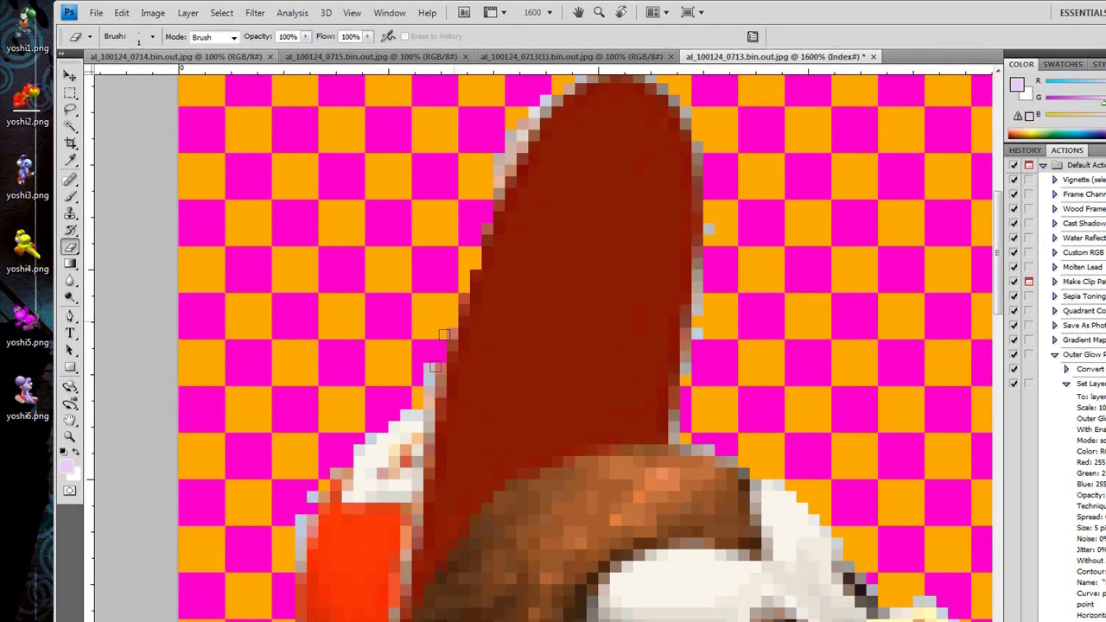
left_click_drag(428, 400, 429, 369)
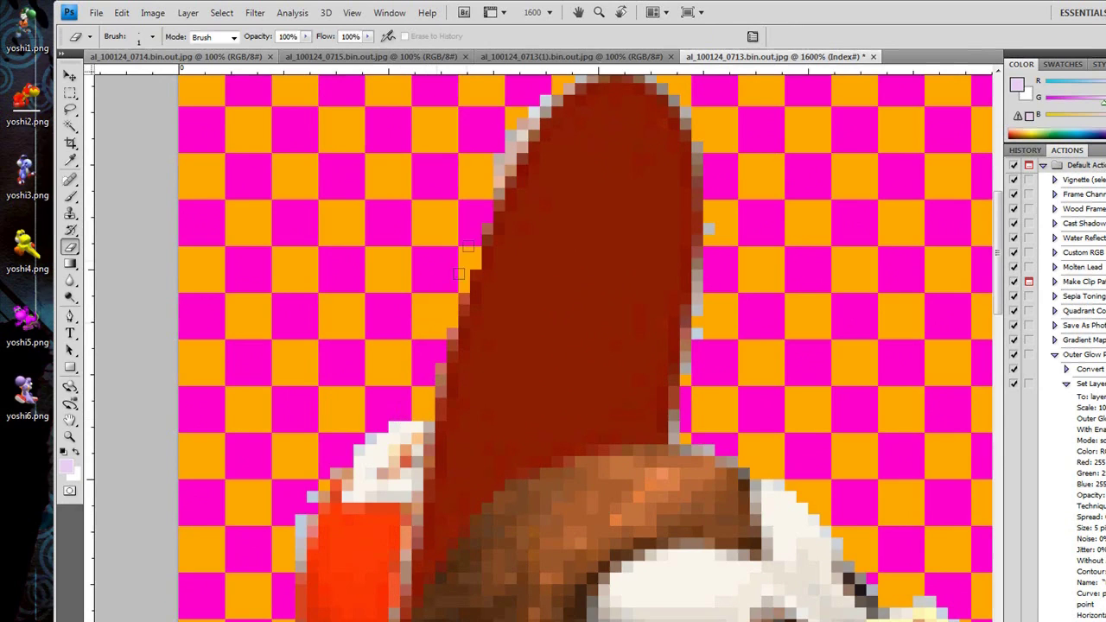
mouse_move(493, 190)
left_mouse_down()
mouse_move(496, 139)
mouse_move(508, 154)
mouse_move(517, 131)
mouse_move(521, 142)
mouse_move(554, 99)
left_mouse_up()
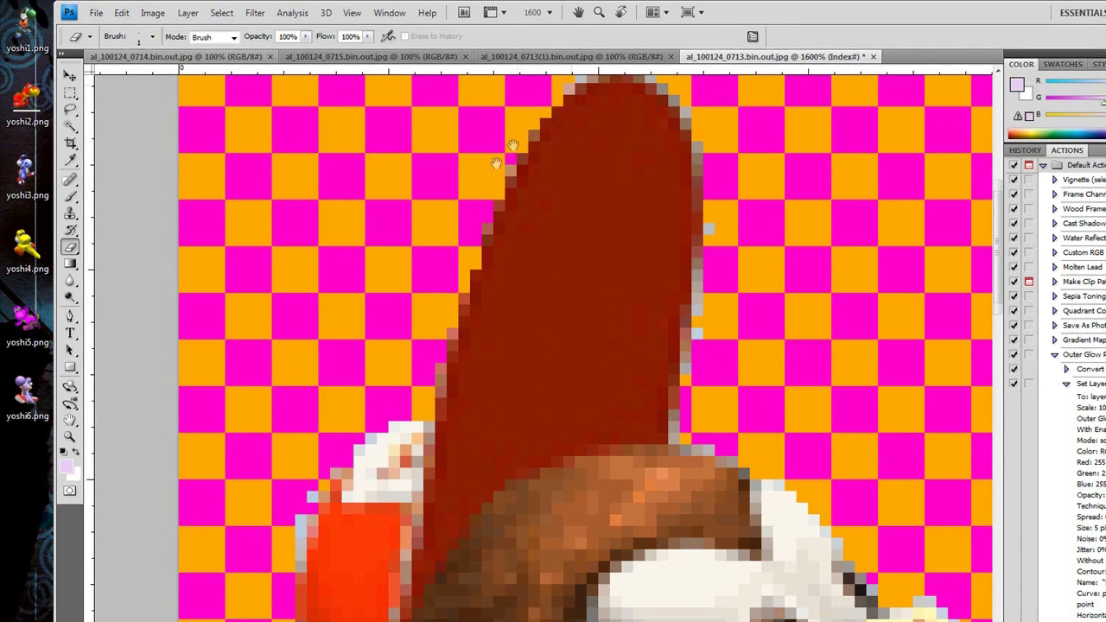
Erase the pale fringe pixels around the tip and down the front edge of the cap's brim.
left_click_drag(513, 144, 430, 221)
left_click_drag(503, 160, 568, 159)
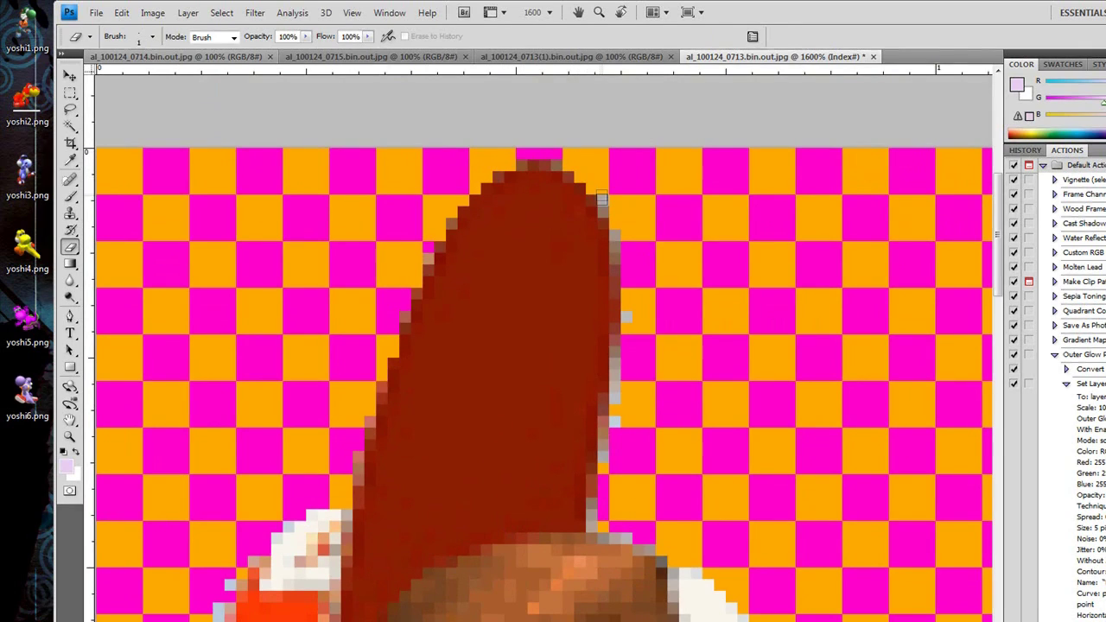
left_click_drag(616, 355, 603, 467)
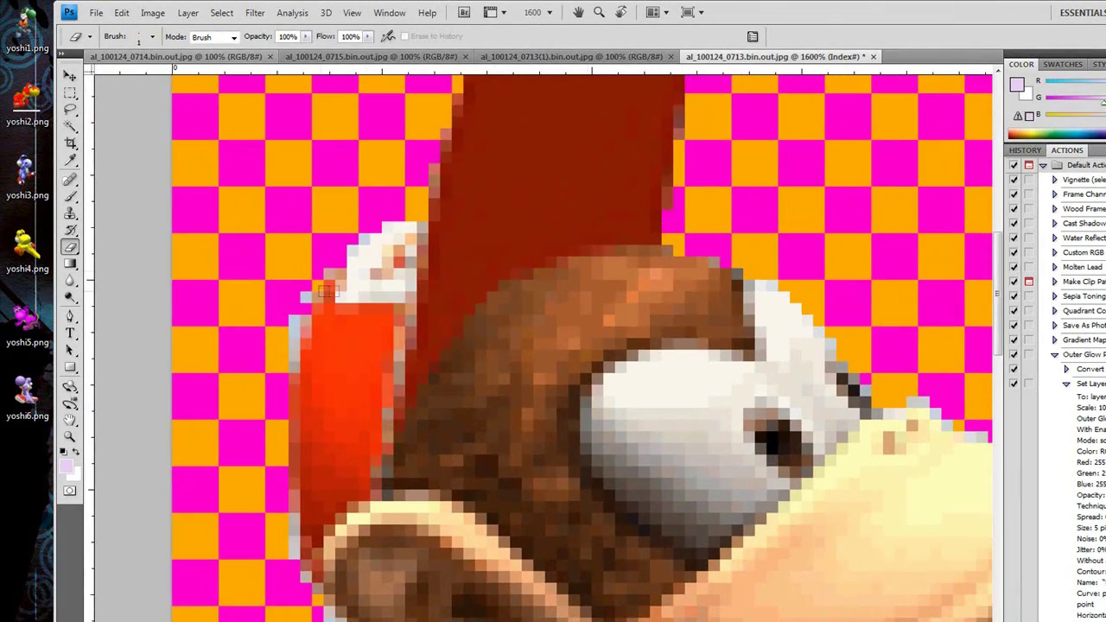
Erase the grey fringe along the back of the red cap, around the ear and below it at the neck.
left_click_drag(326, 290, 296, 371)
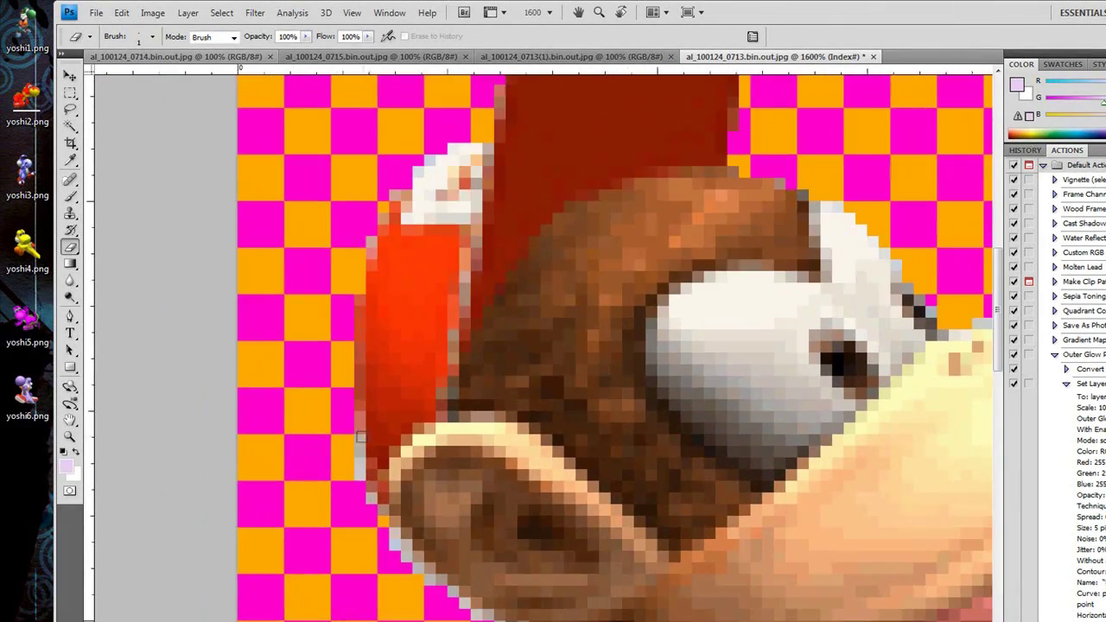
mouse_move(361, 466)
left_mouse_down()
mouse_move(406, 553)
mouse_move(445, 591)
left_mouse_up()
left_click_drag(462, 495, 513, 534)
mouse_move(513, 534)
left_mouse_down()
mouse_move(517, 447)
mouse_move(495, 344)
mouse_move(454, 335)
mouse_move(374, 239)
mouse_move(540, 380)
mouse_move(496, 376)
left_mouse_up()
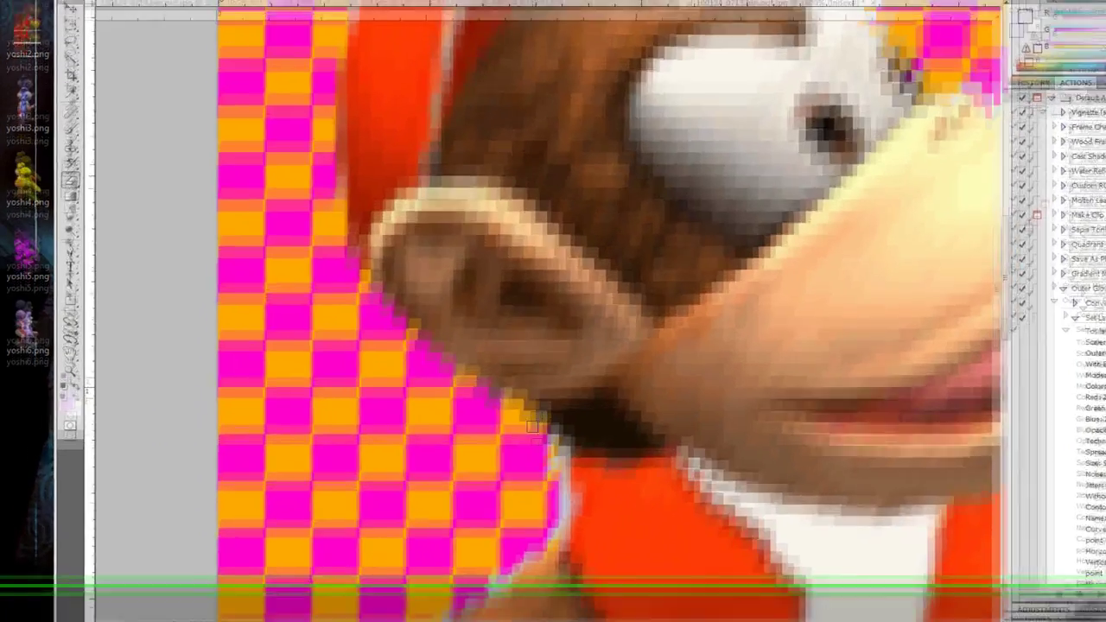
Erase the fringe pixels along the vest's shoulder and the upper and lower edges of the lowered arm.
mouse_move(540, 492)
left_mouse_down()
mouse_move(545, 575)
mouse_move(623, 421)
mouse_move(424, 575)
mouse_move(341, 566)
left_mouse_up()
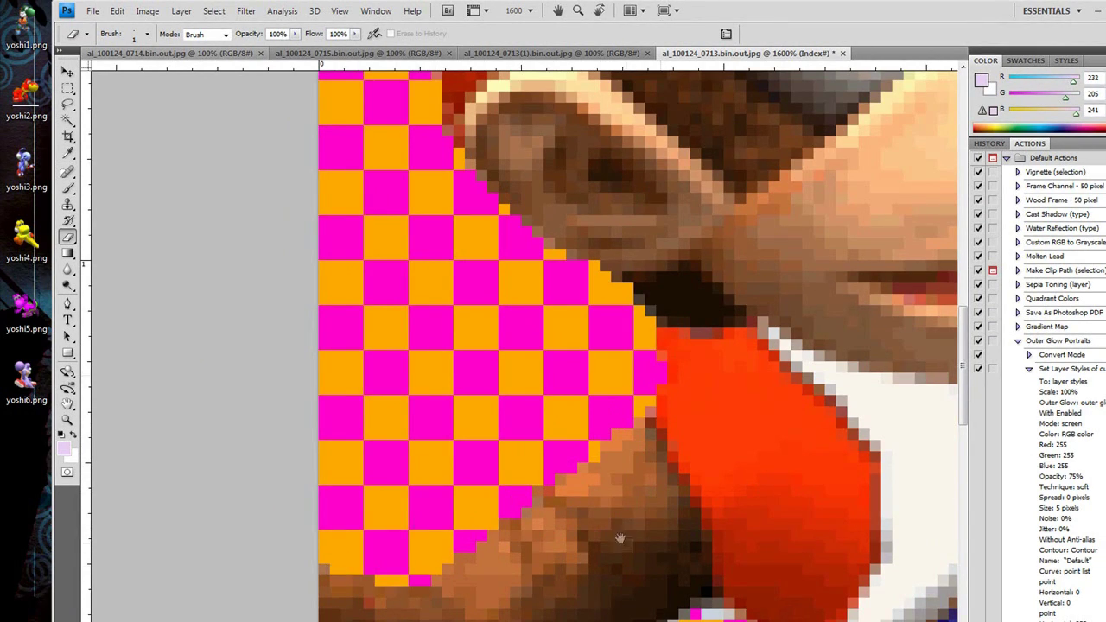
left_click_drag(619, 538, 511, 206)
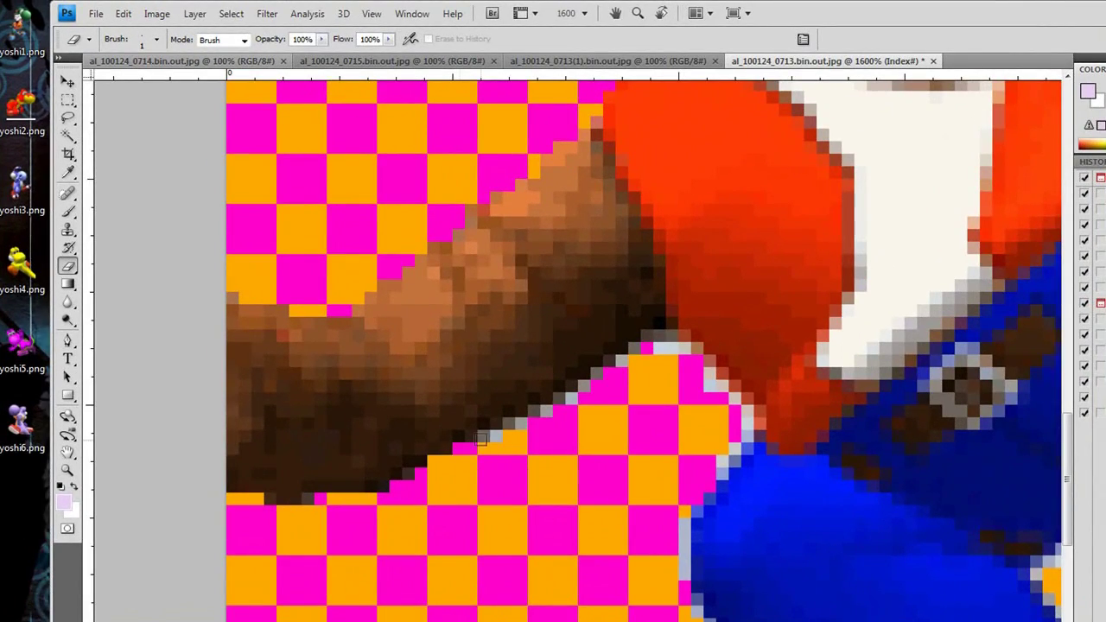
left_click_drag(481, 441, 567, 398)
Erase the fringe pixels along the lower vest edge and down the outer side of the bent leg.
mouse_move(653, 342)
left_mouse_down()
mouse_move(741, 418)
mouse_move(749, 411)
mouse_move(730, 462)
left_mouse_up()
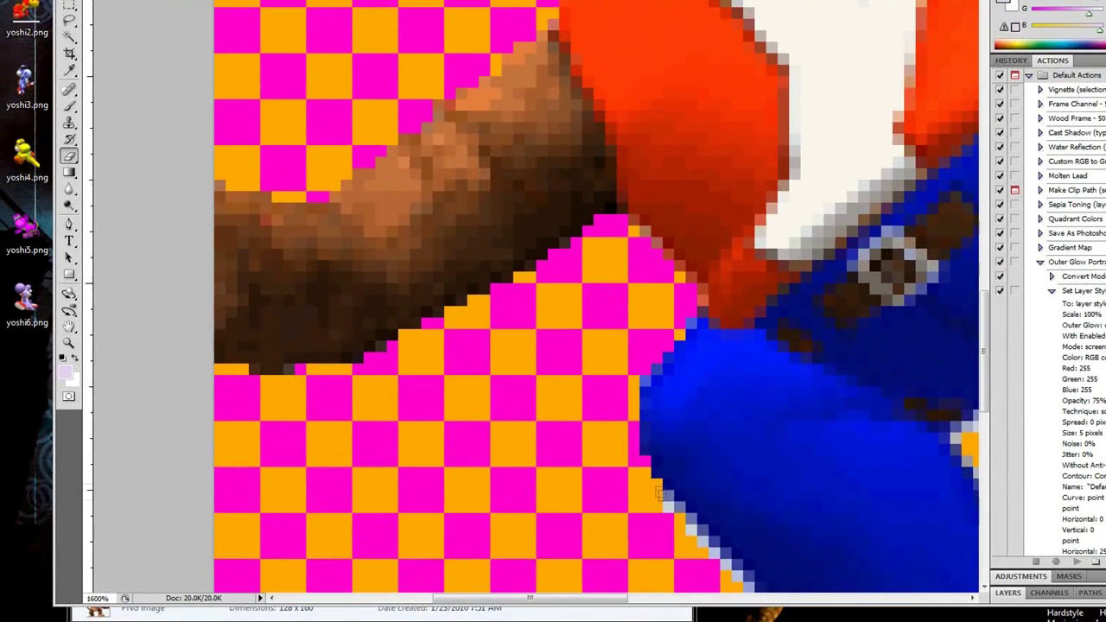
left_click_drag(661, 493, 722, 559)
scroll(595, 335, "down", 5)
scroll(594, 335, "up", 5)
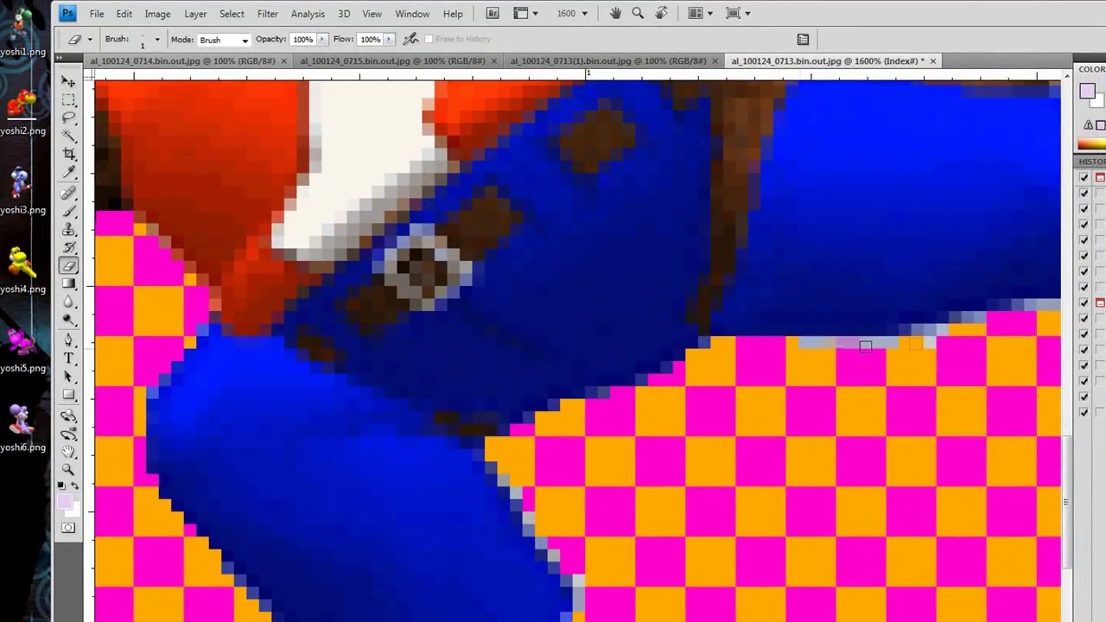
Erase the pale fringe along the underside and top of the extended blue leg and around the tail.
mouse_move(864, 345)
left_mouse_down()
mouse_move(934, 334)
mouse_move(640, 401)
left_mouse_up()
left_click_drag(877, 404, 735, 400)
left_click_drag(760, 399, 835, 401)
mouse_move(699, 164)
left_mouse_down()
mouse_move(717, 359)
mouse_move(827, 330)
left_mouse_up()
mouse_move(644, 317)
left_mouse_down()
mouse_move(668, 316)
mouse_move(838, 208)
left_mouse_up()
mouse_move(376, 314)
left_mouse_down()
mouse_move(468, 327)
mouse_move(600, 255)
mouse_move(615, 230)
mouse_move(698, 192)
mouse_move(682, 229)
left_mouse_up()
mouse_move(674, 225)
left_mouse_down()
mouse_move(566, 315)
mouse_move(743, 218)
mouse_move(771, 191)
mouse_move(745, 178)
mouse_move(760, 129)
left_mouse_up()
Erase the fringe pixels below the mouth, under the raised forearm and around the fingers.
mouse_move(164, 233)
left_mouse_down()
mouse_move(499, 474)
mouse_move(494, 531)
mouse_move(537, 562)
left_mouse_up()
left_click_drag(387, 376, 512, 454)
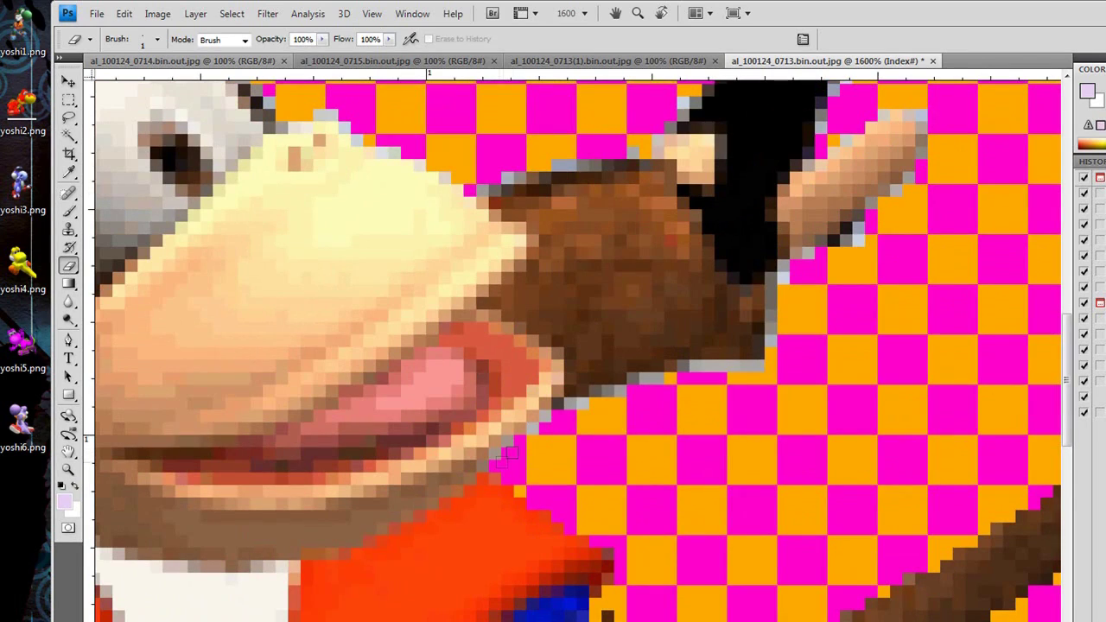
mouse_move(788, 331)
left_mouse_down()
mouse_move(783, 264)
mouse_move(801, 252)
left_mouse_up()
mouse_move(802, 252)
left_mouse_down()
mouse_move(724, 352)
mouse_move(778, 349)
mouse_move(746, 350)
left_mouse_up()
mouse_move(746, 227)
left_mouse_down()
mouse_move(763, 187)
mouse_move(753, 302)
left_mouse_up()
mouse_move(701, 162)
left_mouse_down()
mouse_move(747, 136)
mouse_move(763, 176)
left_mouse_up()
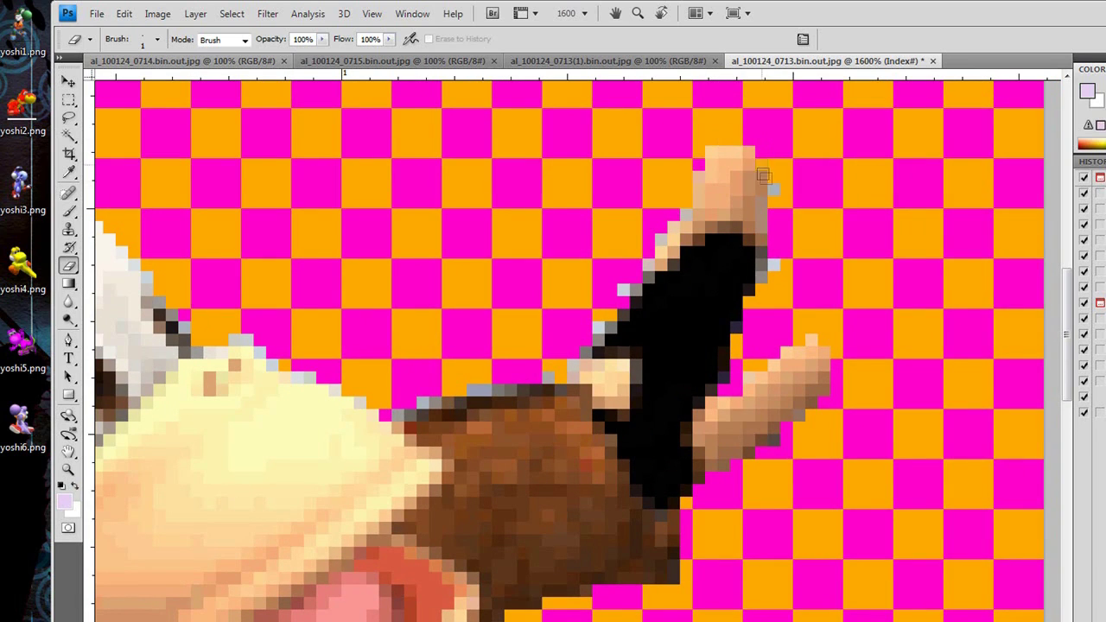
Erase the remaining fringe along the black glove, the top of the raised arm, the muzzle and the eye.
mouse_move(771, 243)
left_mouse_down()
mouse_move(677, 222)
mouse_move(573, 375)
mouse_move(471, 390)
mouse_move(396, 381)
mouse_move(486, 314)
mouse_move(603, 377)
left_mouse_up()
left_click(541, 351)
left_click(490, 327)
left_click(429, 301)
left_click_drag(408, 274, 617, 360)
left_click(585, 325)
left_click(534, 270)
left_click(597, 351)
key("ctrl+z")
left_click(623, 374)
mouse_move(259, 345)
left_mouse_down()
mouse_move(579, 579)
mouse_move(492, 248)
left_mouse_up()
Examine the cleaned portrait at 200% and 100% zoom.
scroll(259, 217, "down", 4)
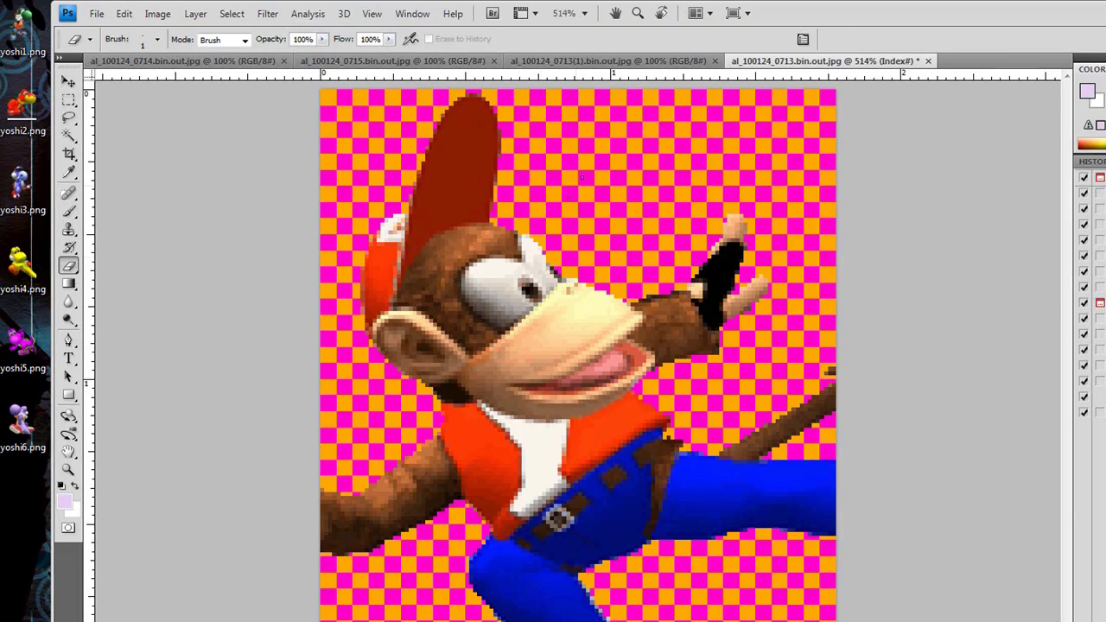
key("z")
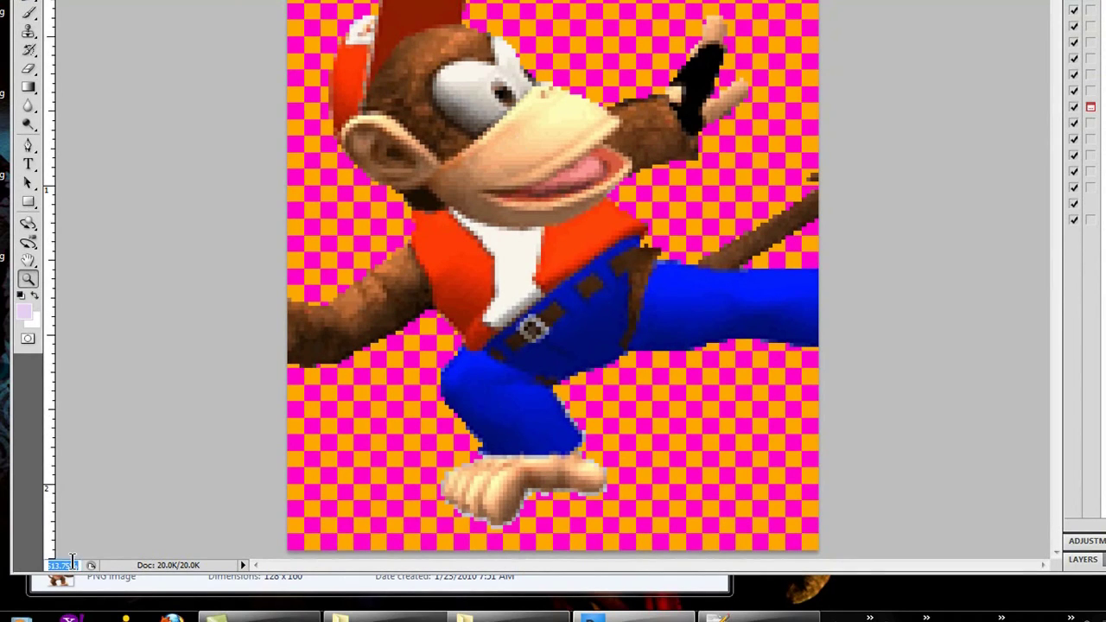
type("0")
key("Return")
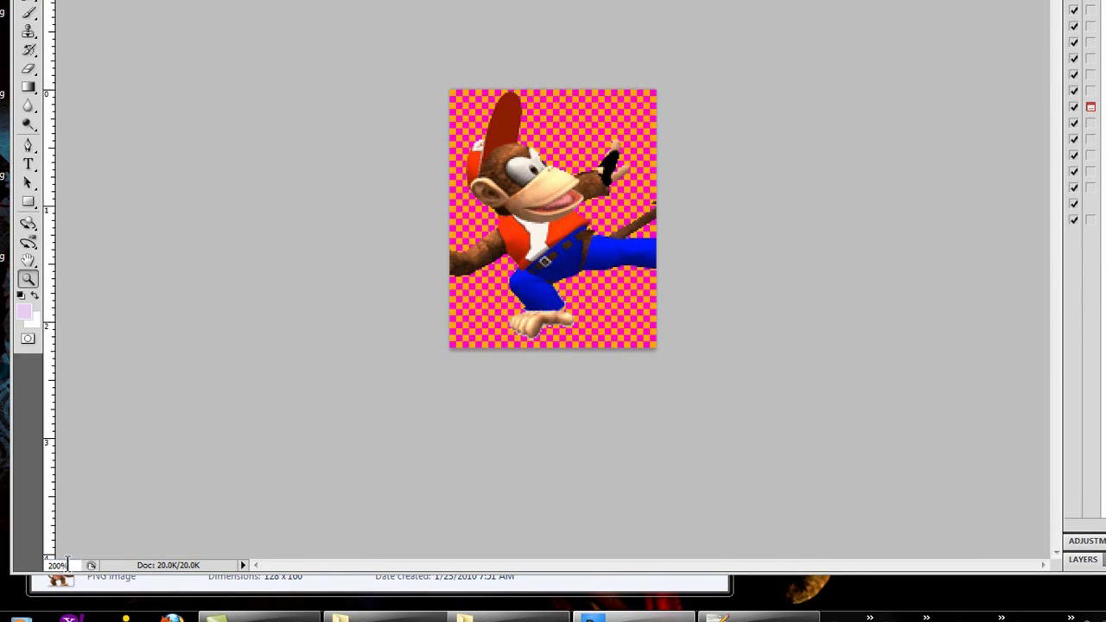
type("100")
key("Return")
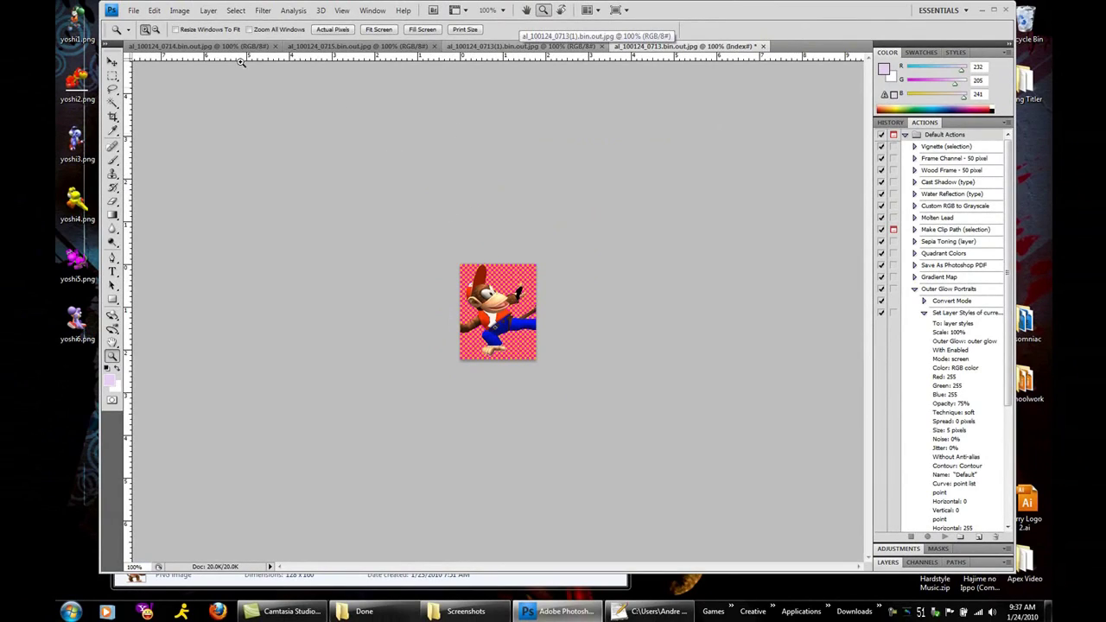
Save the portrait to the Desktop as diddy1 in PNG format with interlace set to None.
left_click(154, 9)
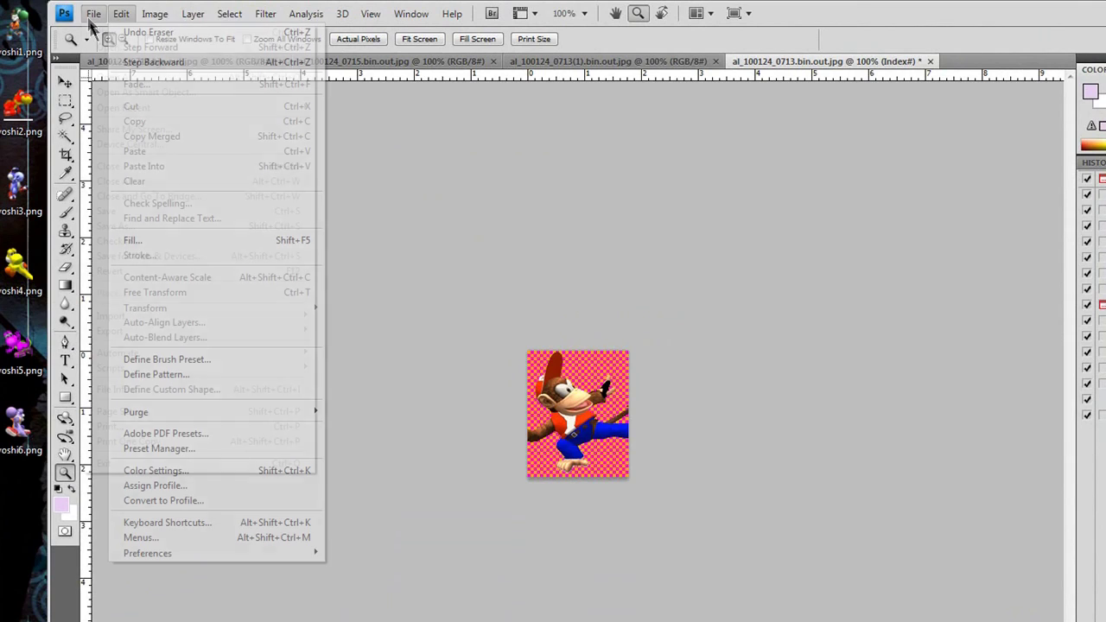
left_click(125, 227)
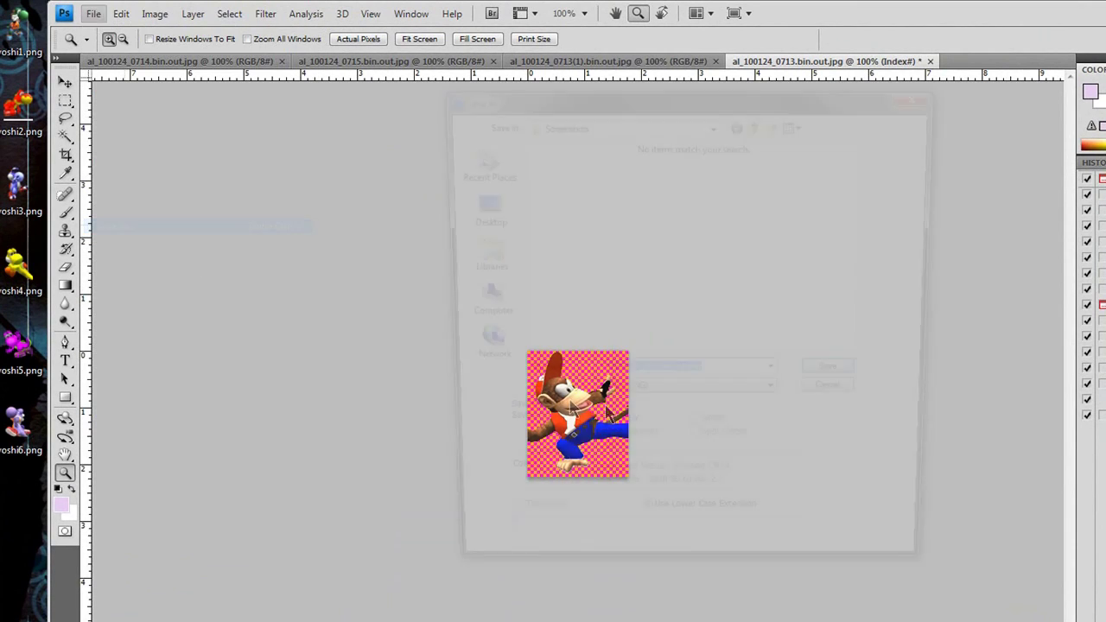
type("diddy1")
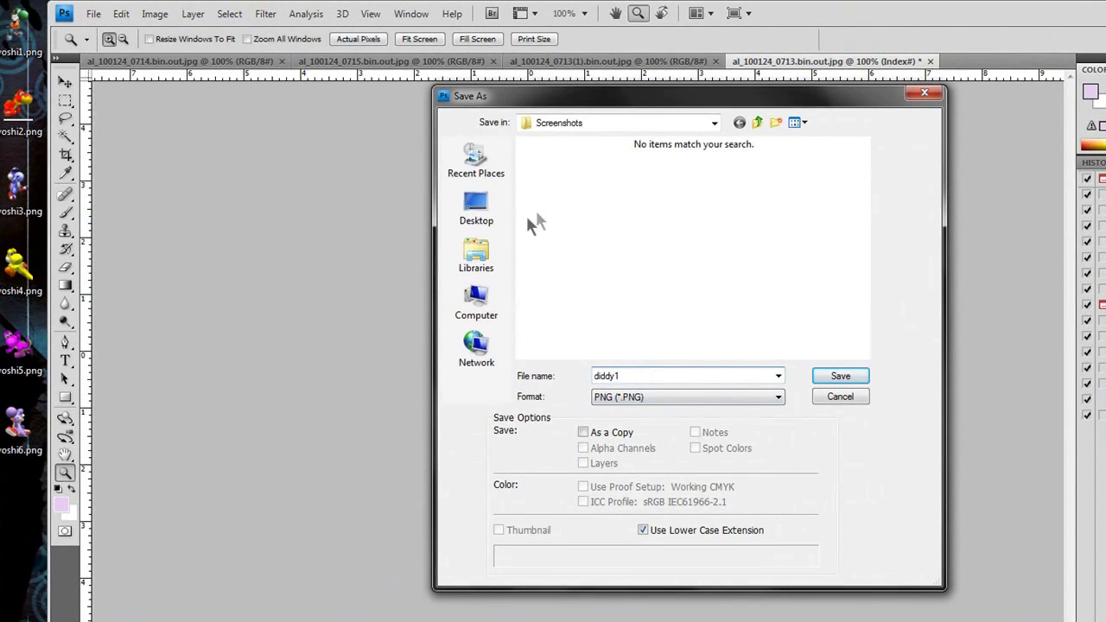
left_click(489, 213)
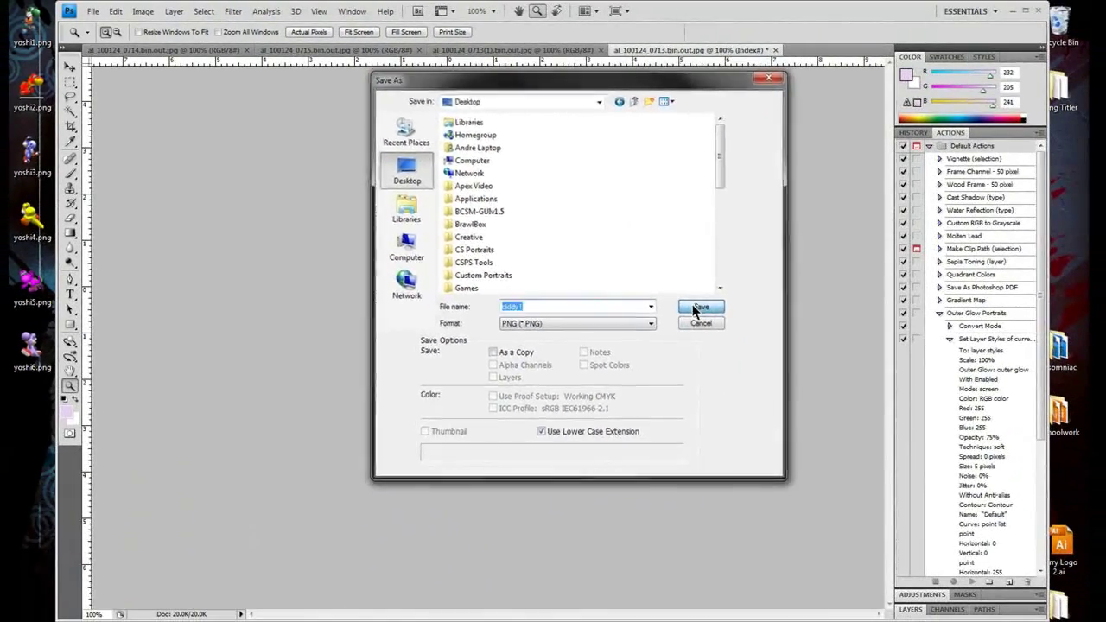
left_click(727, 325)
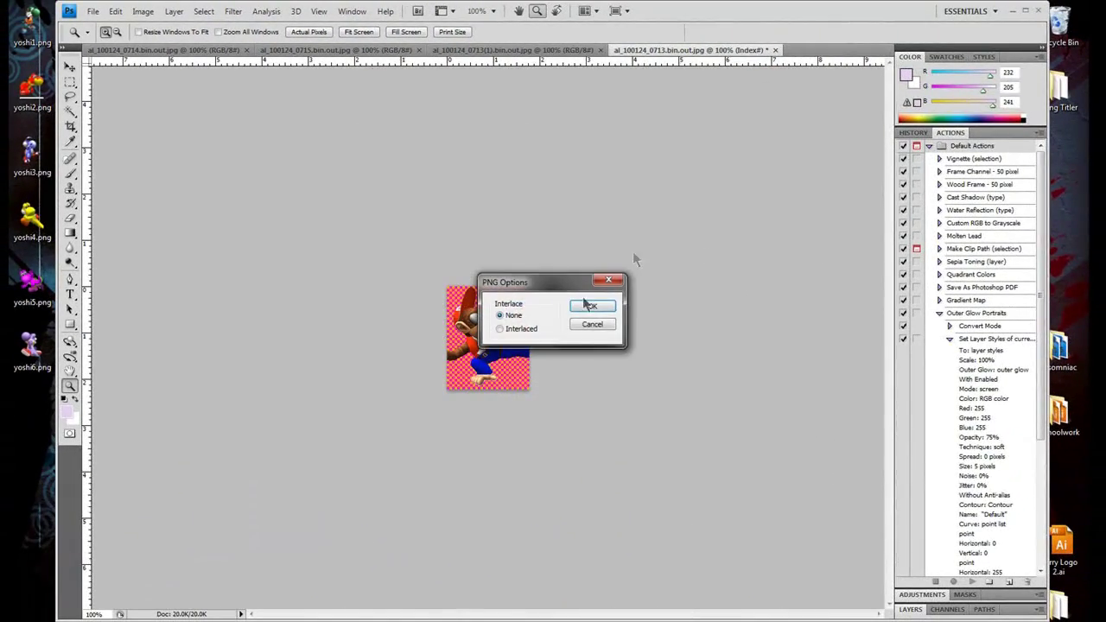
left_click(617, 322)
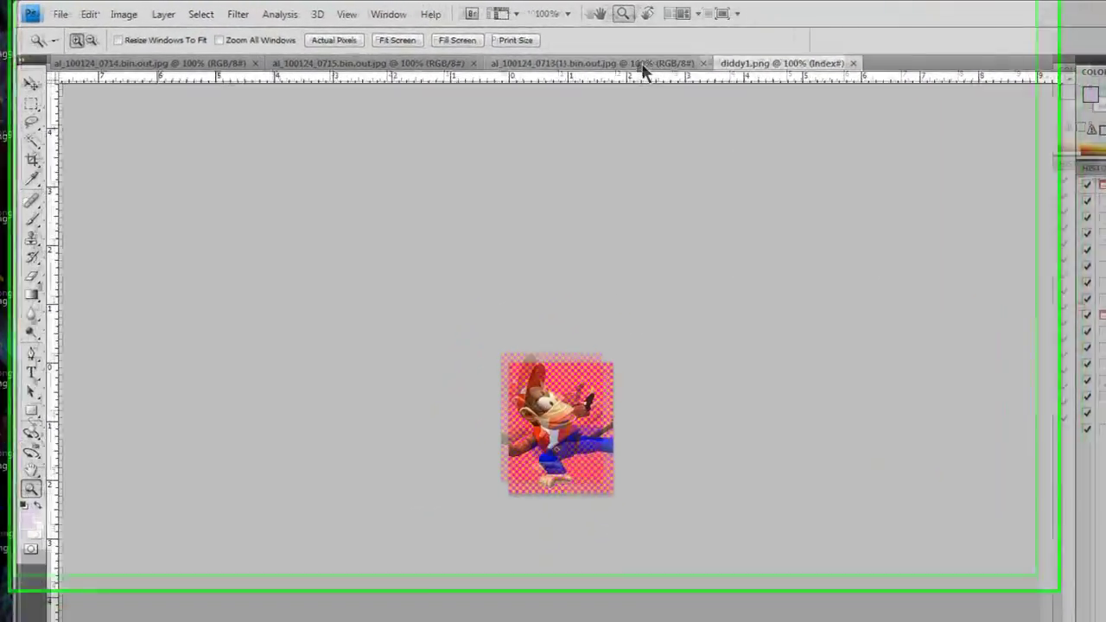
Look through the remaining open screenshots al_100124_0713(1), al_100124_0715 and al_100124_0714.
left_click(518, 68)
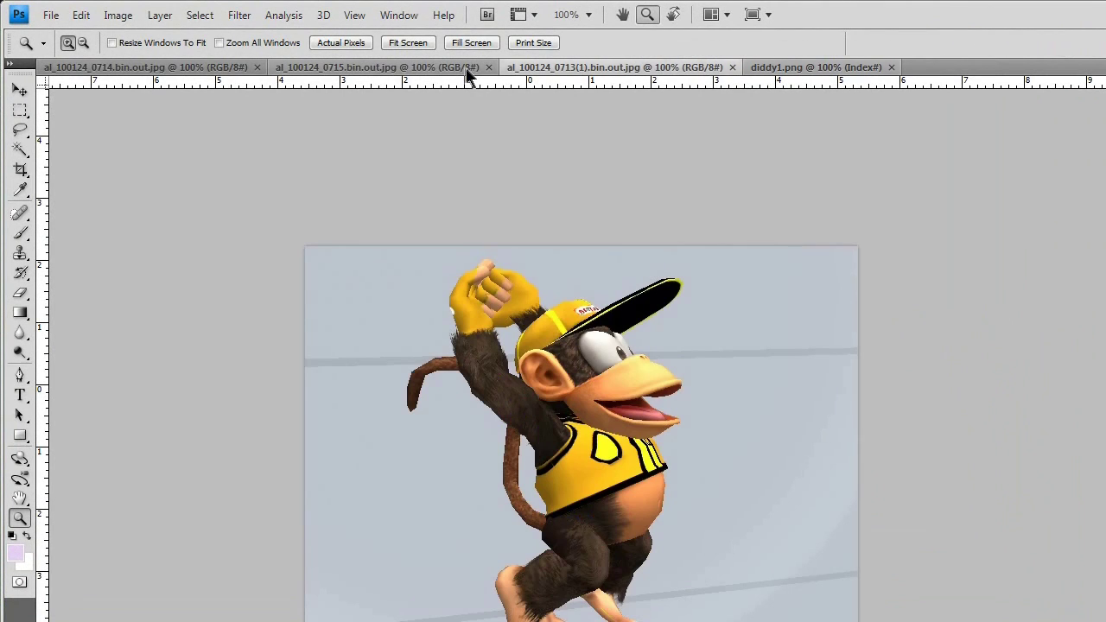
left_click(431, 67)
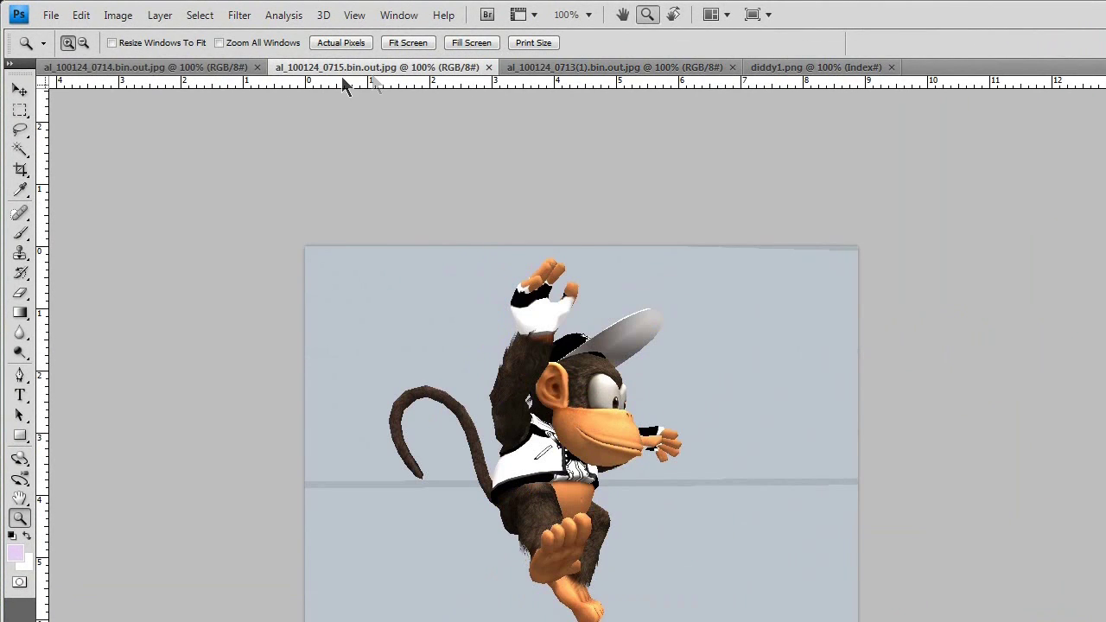
left_click(202, 69)
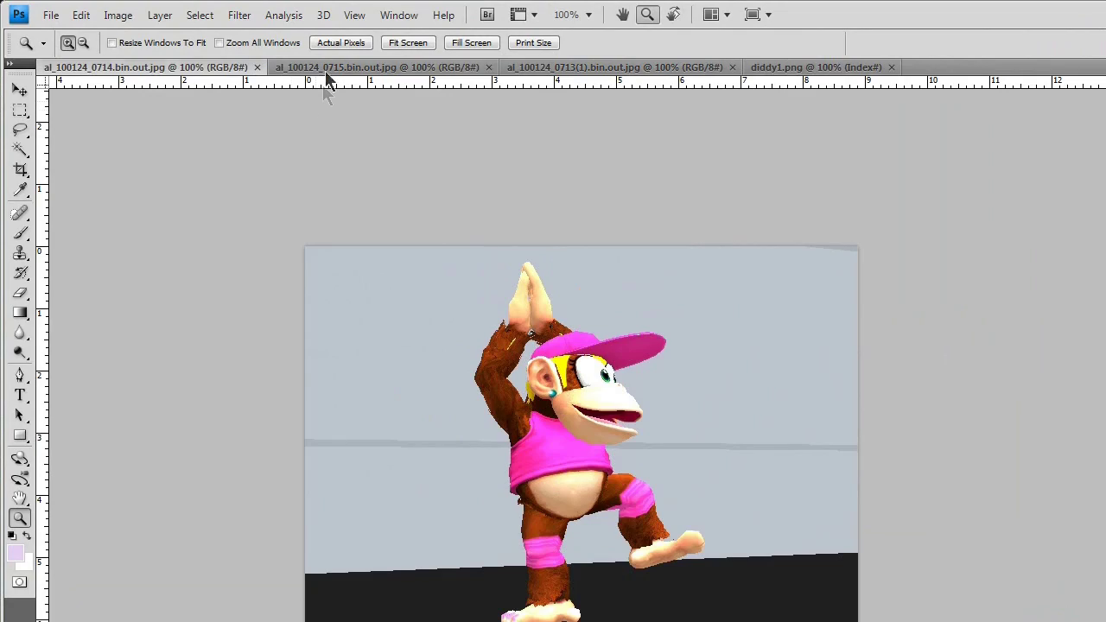
left_click(417, 69)
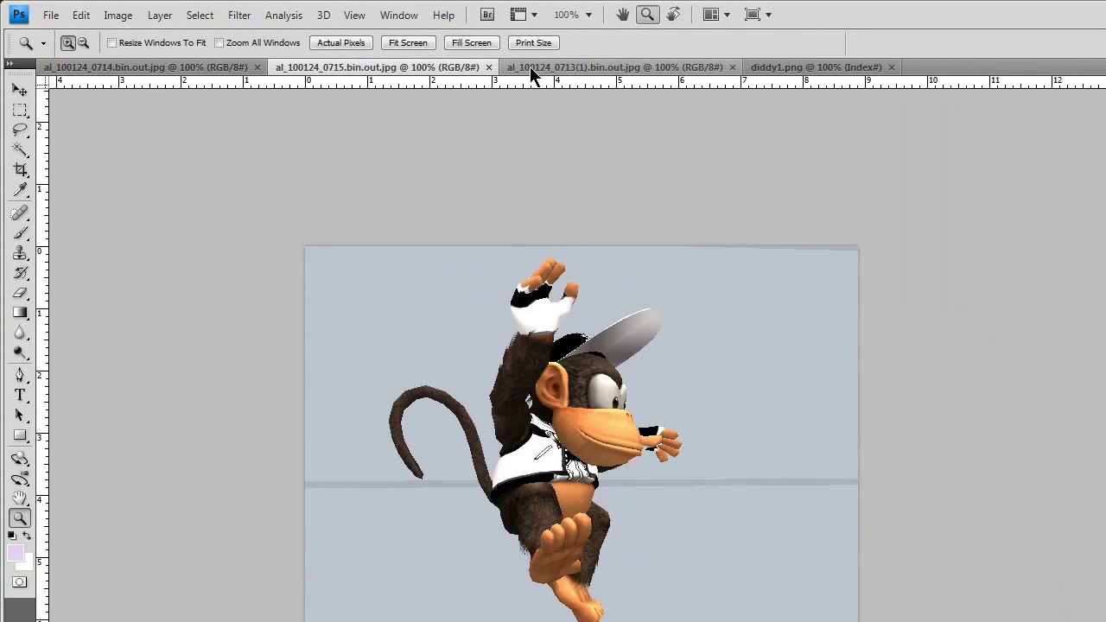
Check the al_100124_0713(1) screenshot and the finished diddy1 portrait, and minimize the editor to reveal the desktop.
left_click(553, 69)
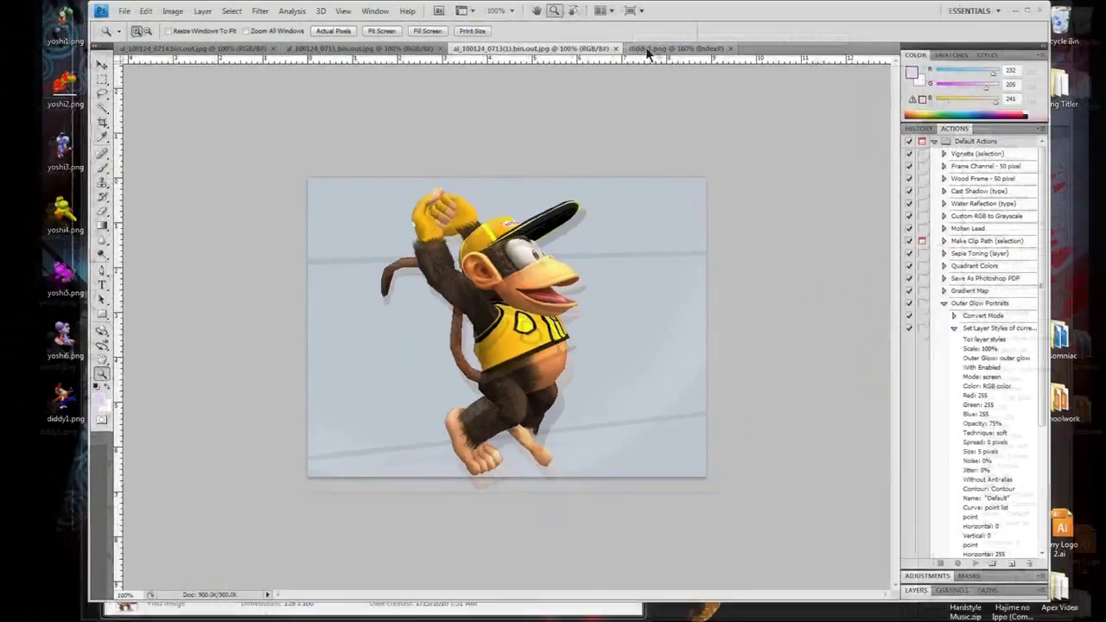
left_click(817, 66)
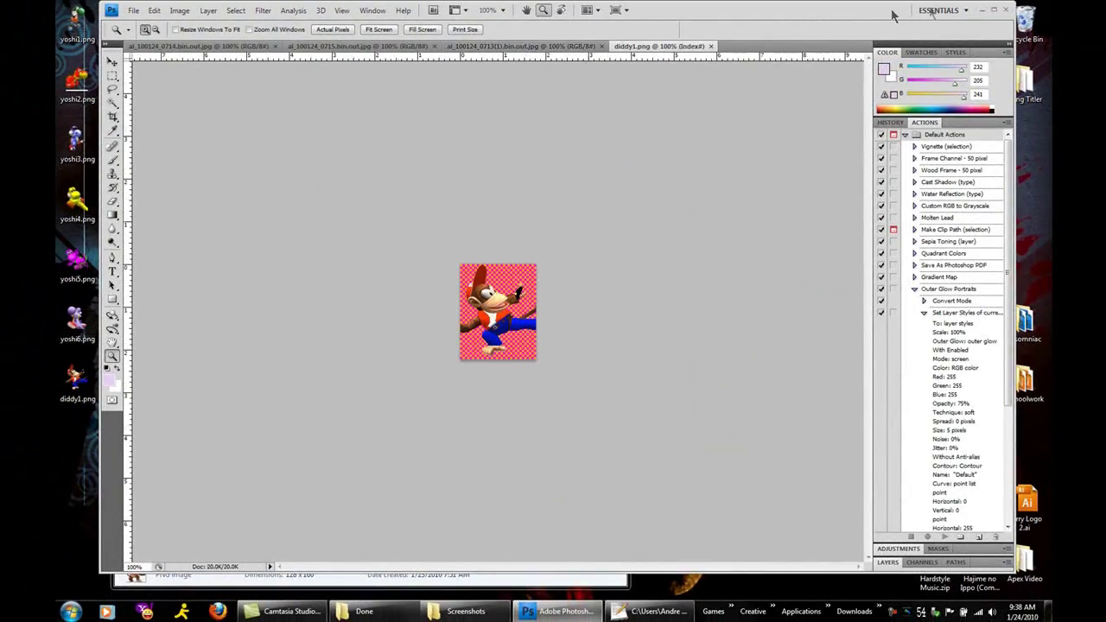
left_click(981, 9)
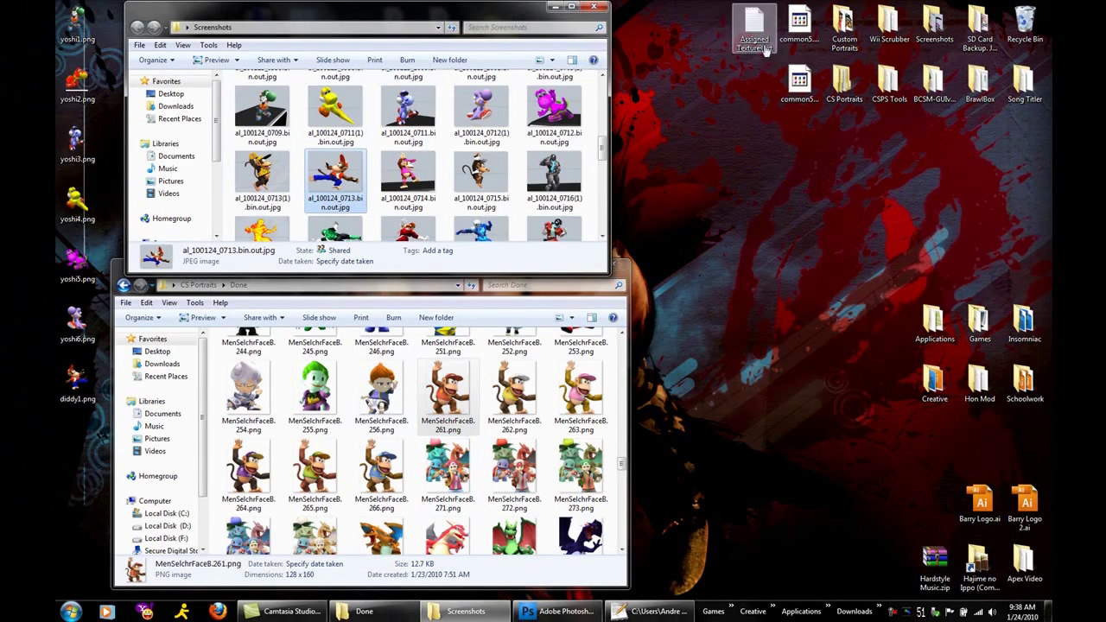
Look through the finished Bowser, Luigi and Mario portraits in the Custom Portraits folder, starting from bowser1.png.
double_click(842, 26)
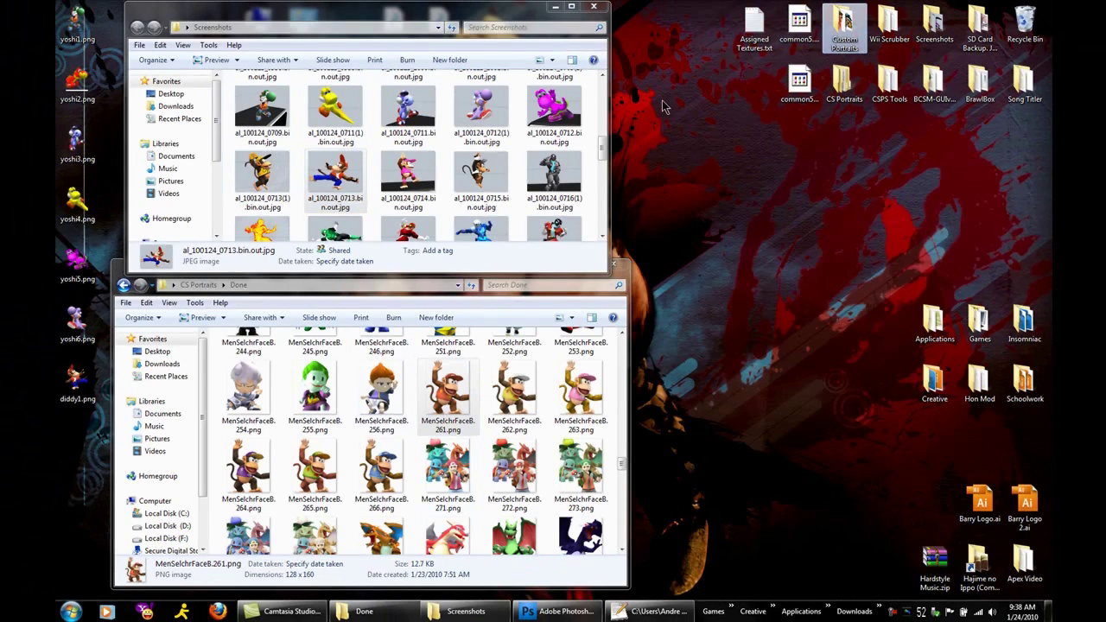
double_click(277, 121)
key("Right")
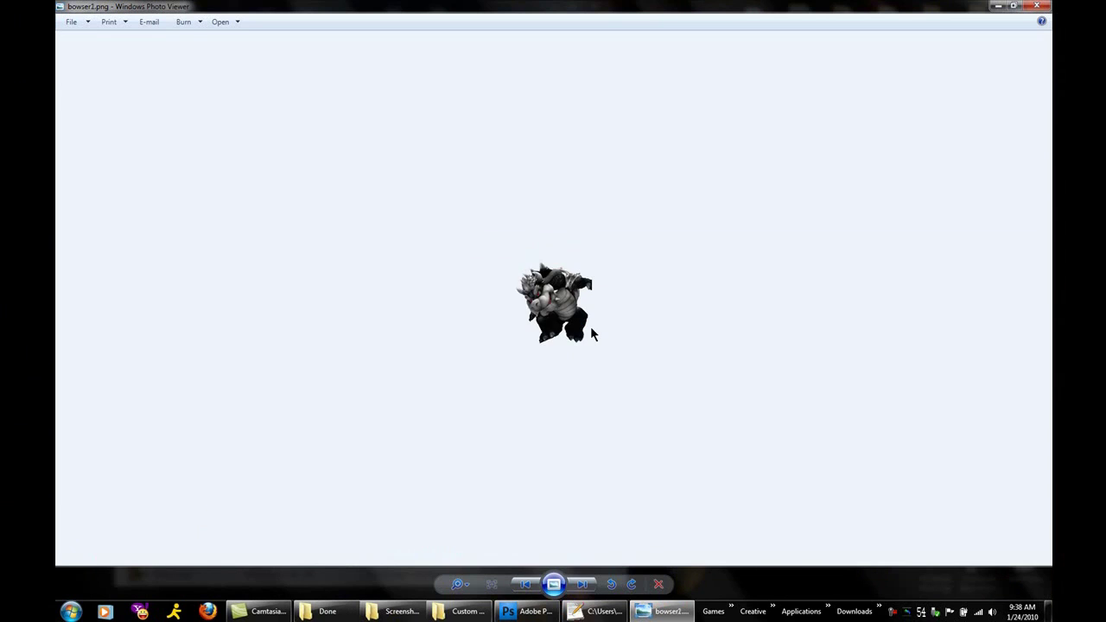
key("Right")
key("Right")
key("Right")
key("Right")
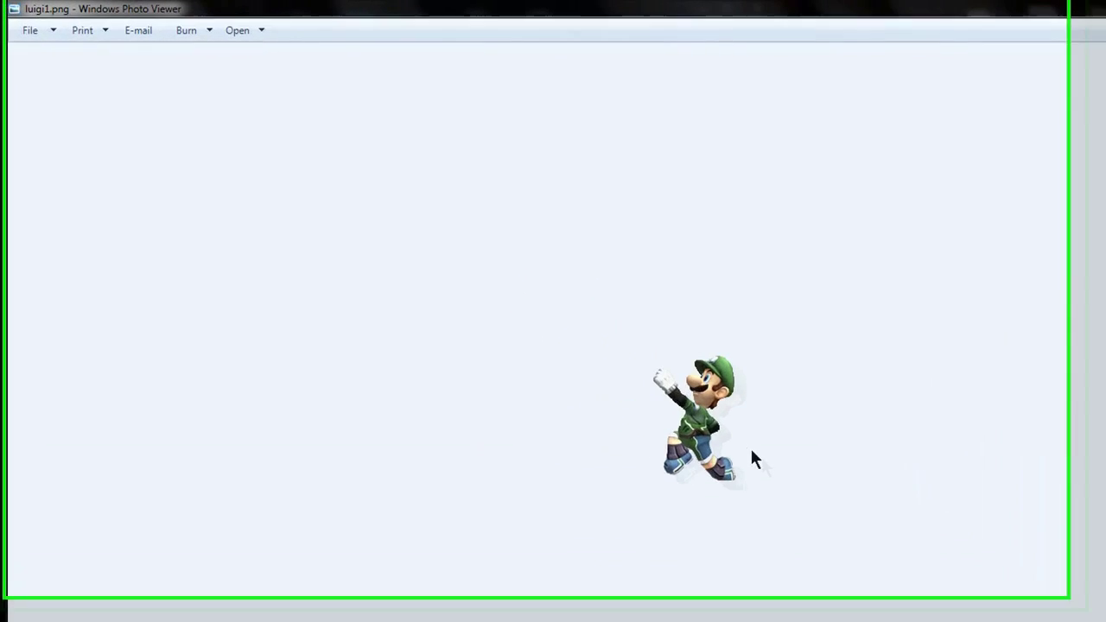
key("Right")
key("Right")
key("Right")
key("Right")
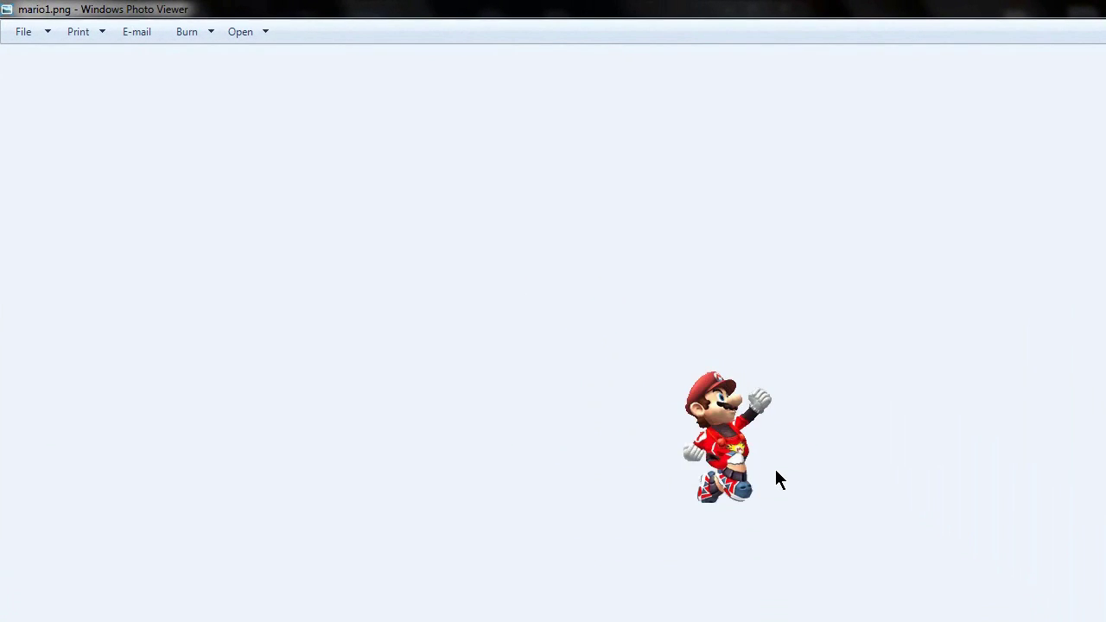
key("Right")
key("Right")
key("Right")
key("Right")
key("Right")
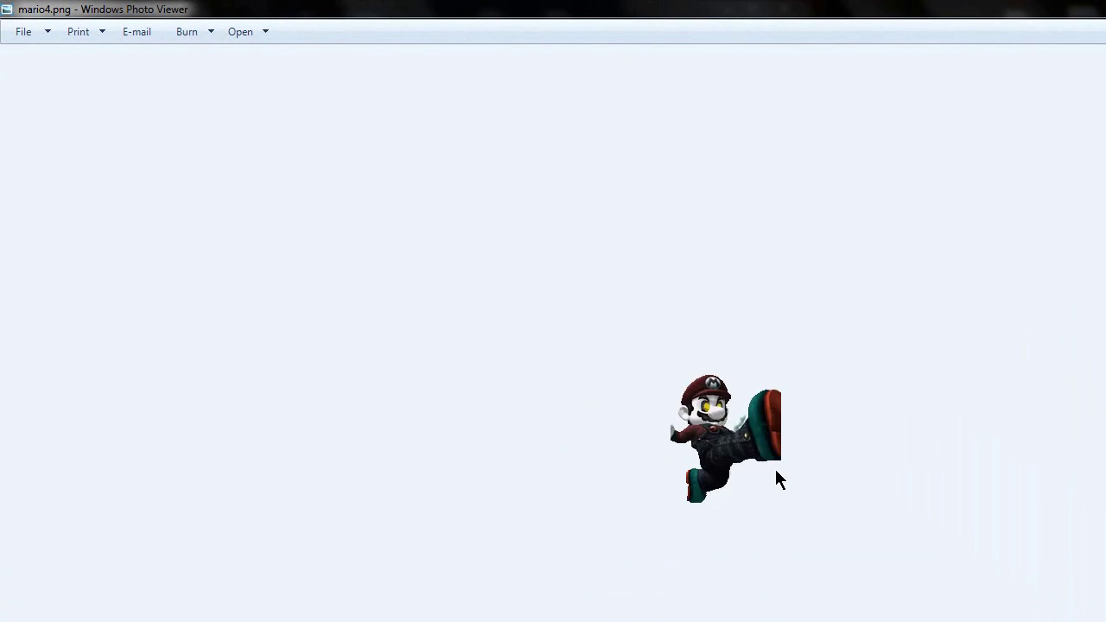
key("Right")
key("Right")
key("Right")
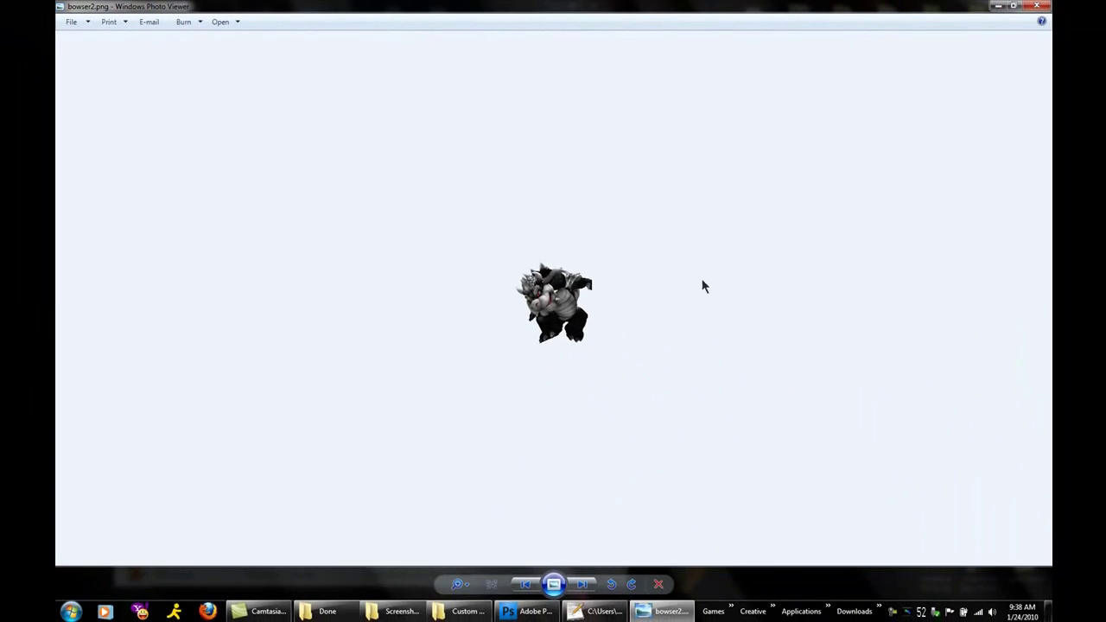
left_click(1037, 7)
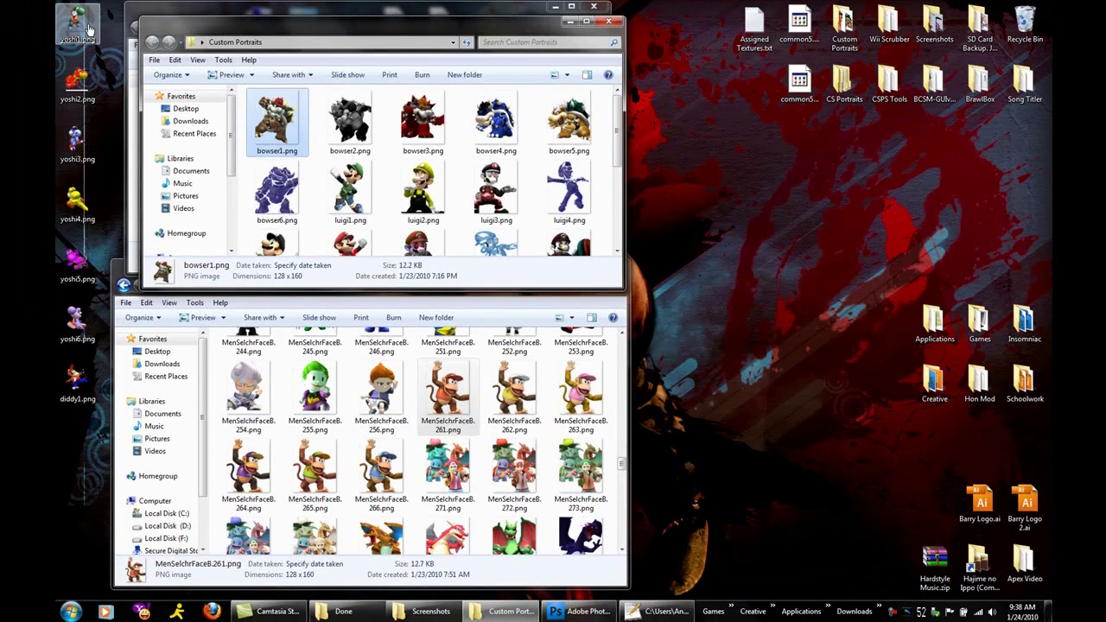
Look through the Yoshi and Diddy Kong portraits saved on the desktop, starting from yoshi1.png.
double_click(87, 29)
key("Right")
key("Right")
key("Right")
key("Right")
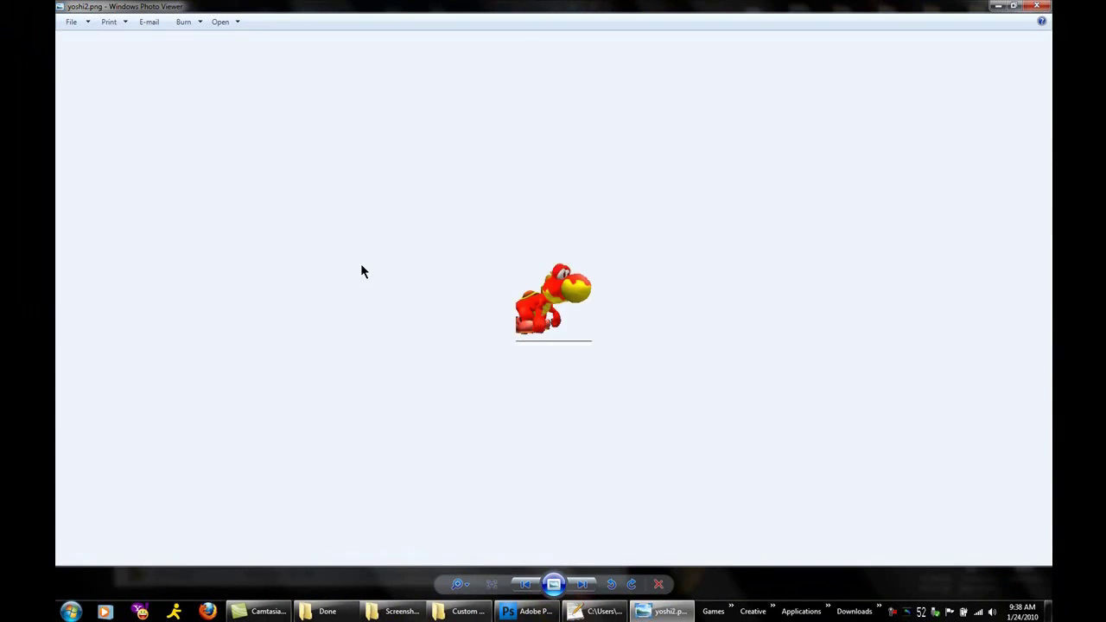
key("Right")
key("Right")
key("Right")
key("Right")
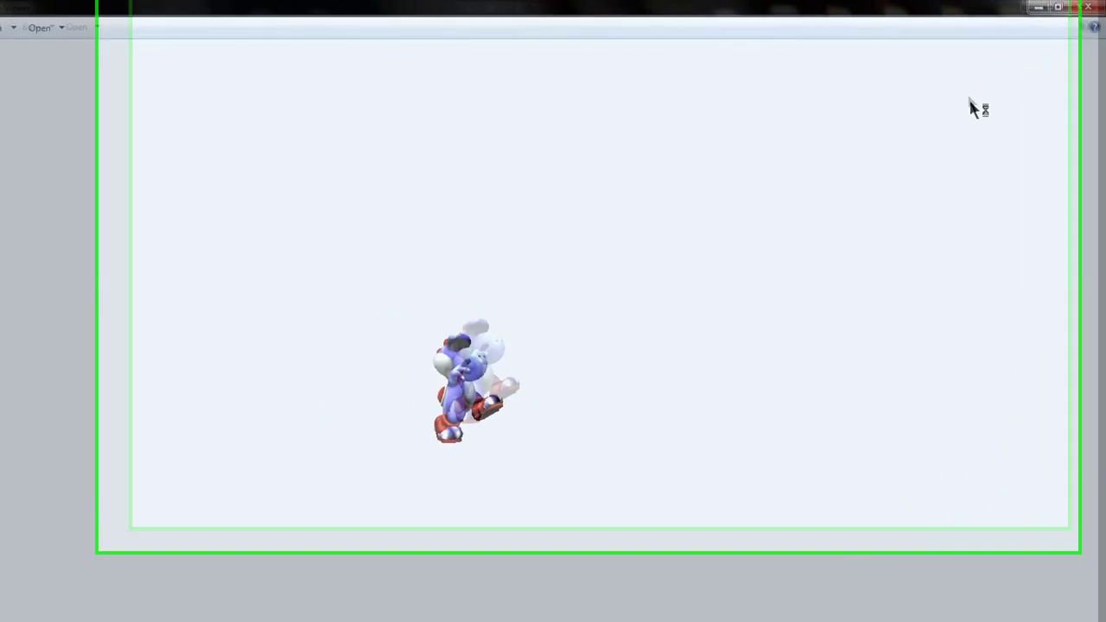
key("Right")
key("Right")
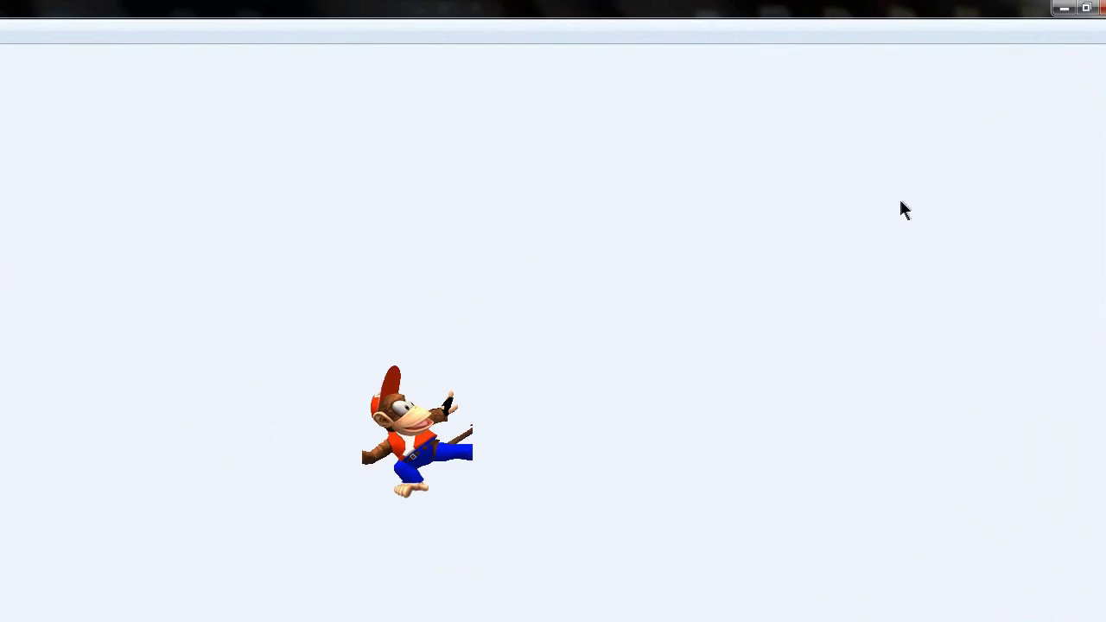
key("Right")
key("Left")
key("Right")
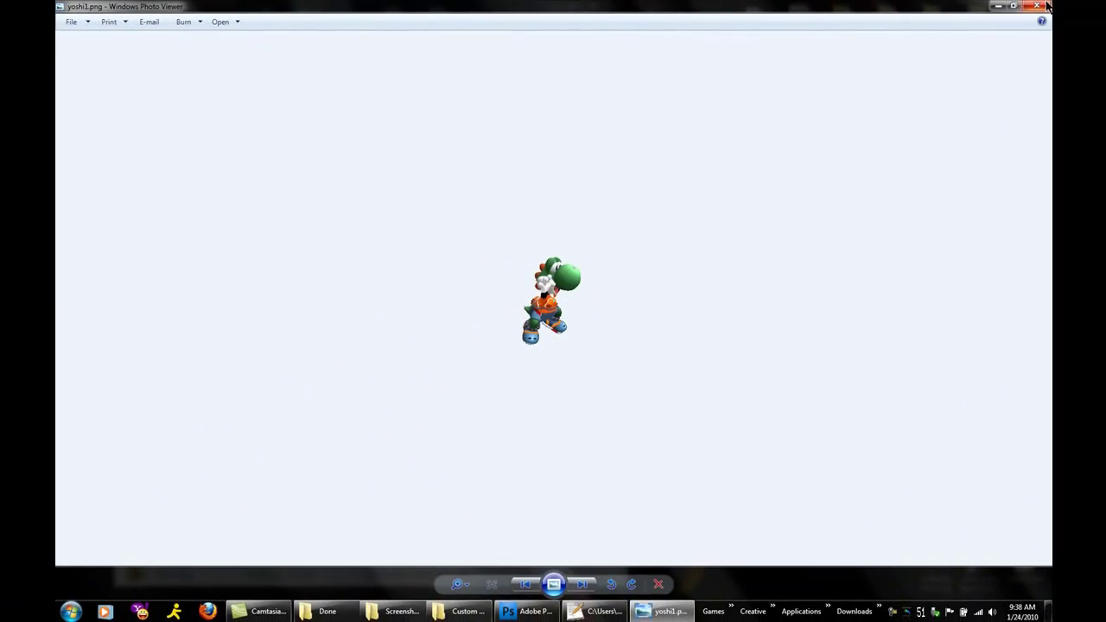
left_click(1037, 6)
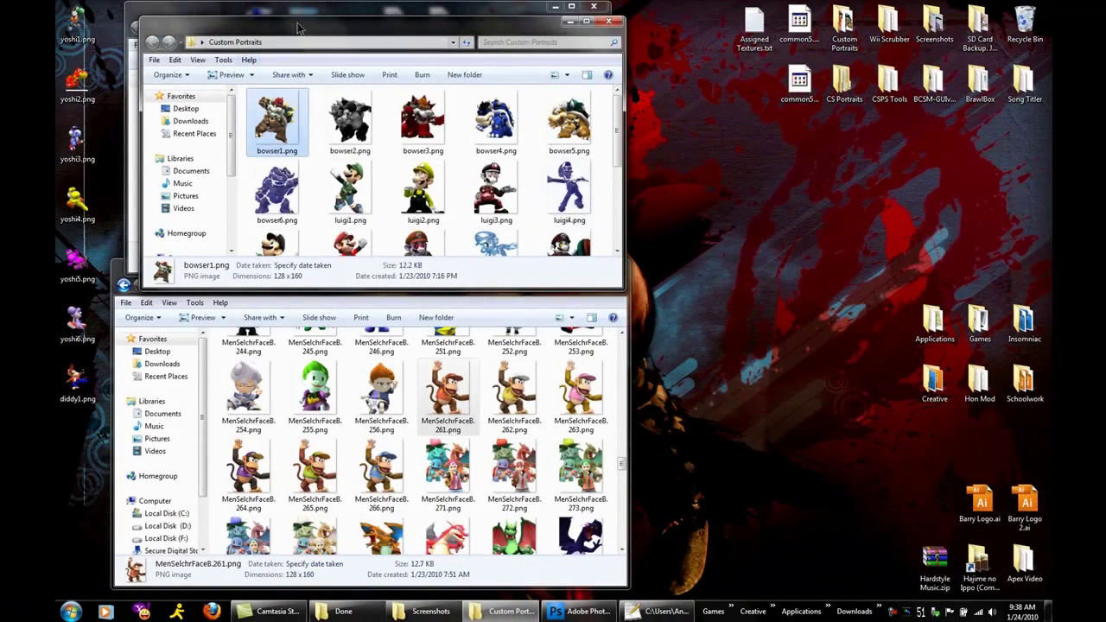
left_click_drag(298, 27, 344, 18)
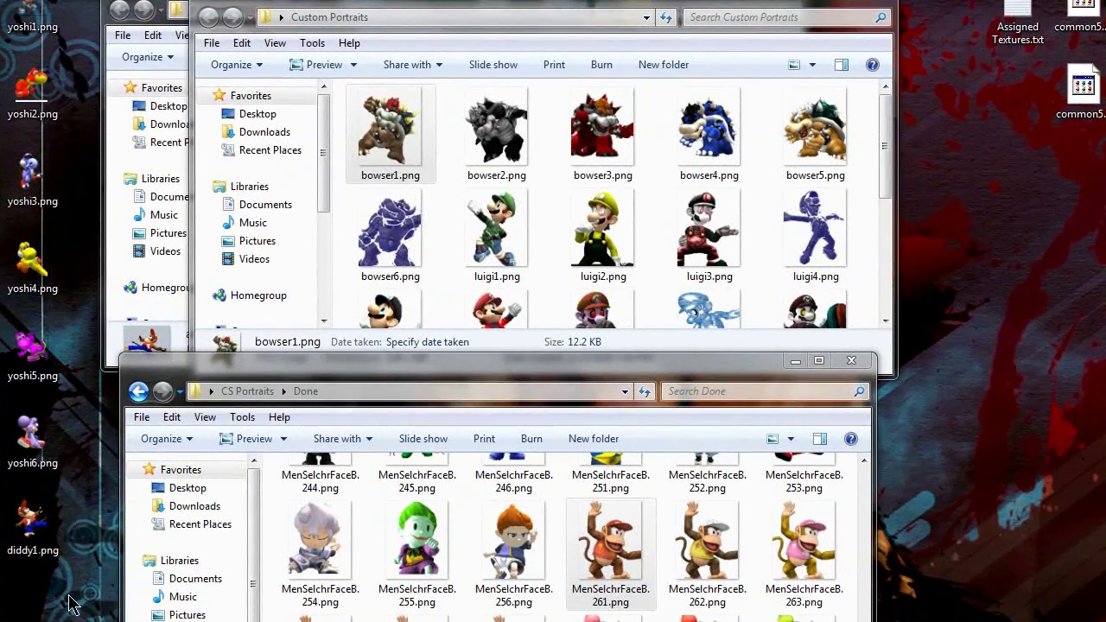
left_click_drag(72, 605, 22, 156)
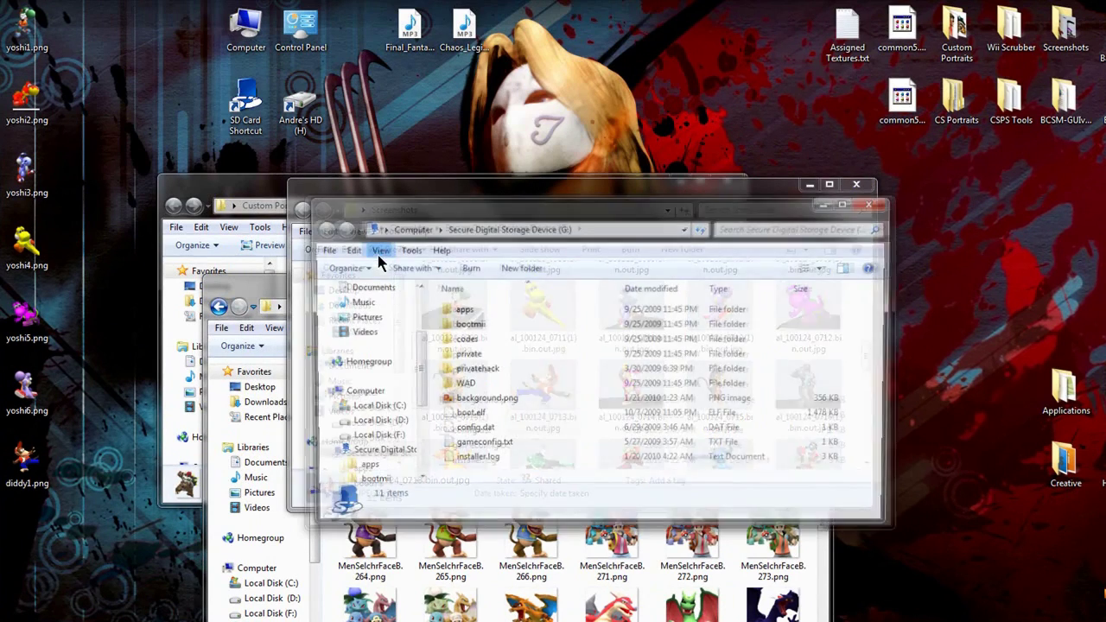
Open the folder private/wii/APP/RSBE/pf/system on the SD card and select common5.pac.
double_click(458, 352)
double_click(462, 311)
double_click(463, 313)
left_click(463, 311)
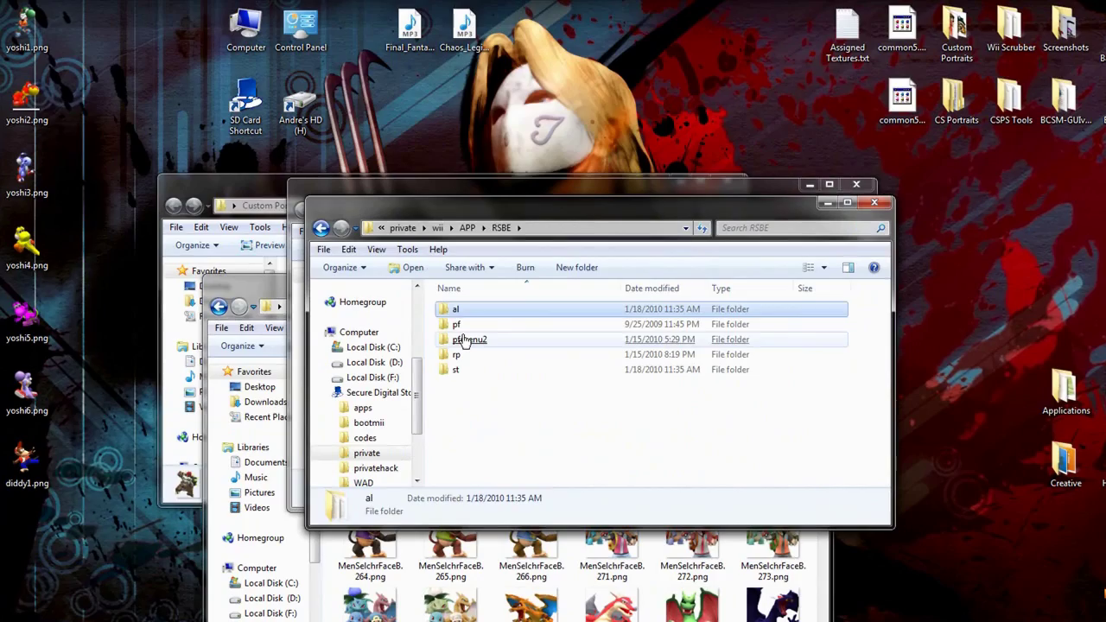
left_click(469, 339)
left_click(461, 326)
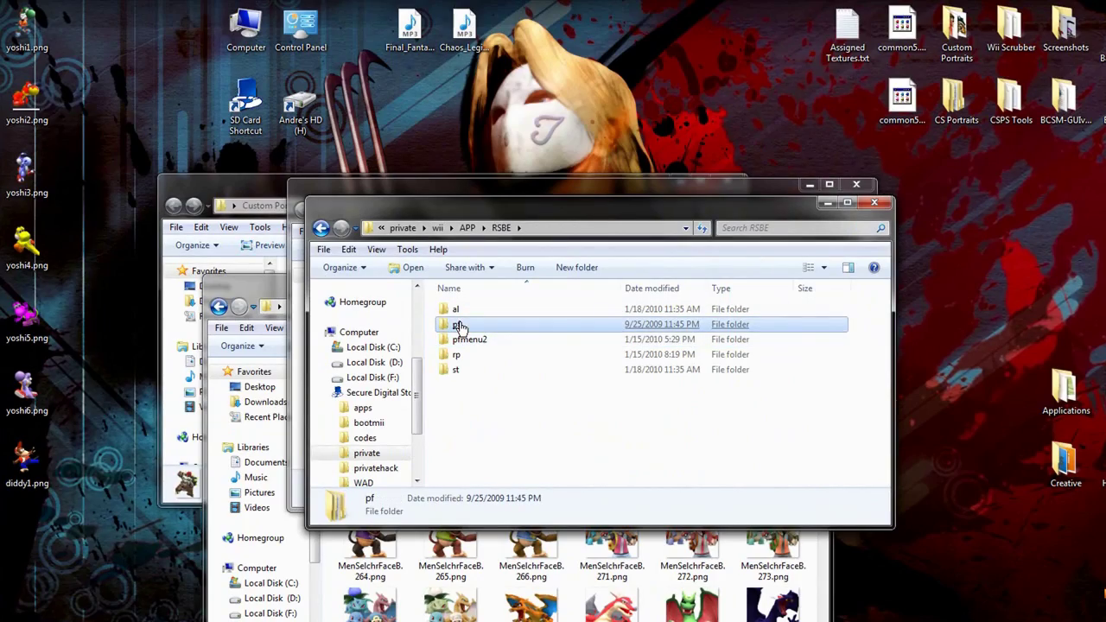
double_click(461, 327)
left_click(467, 398)
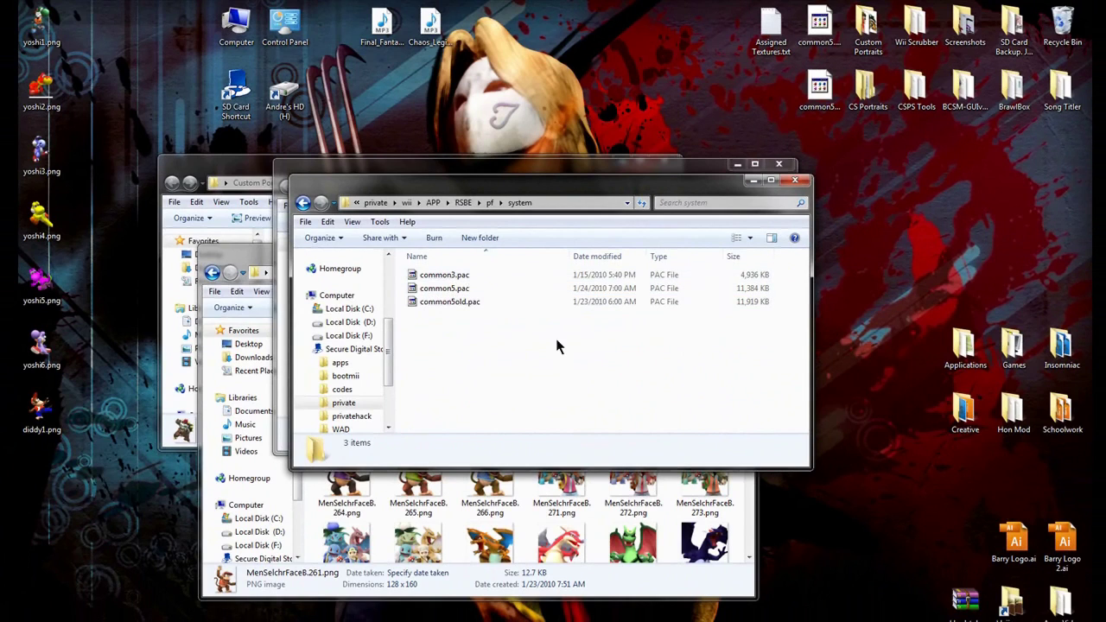
left_click(460, 290)
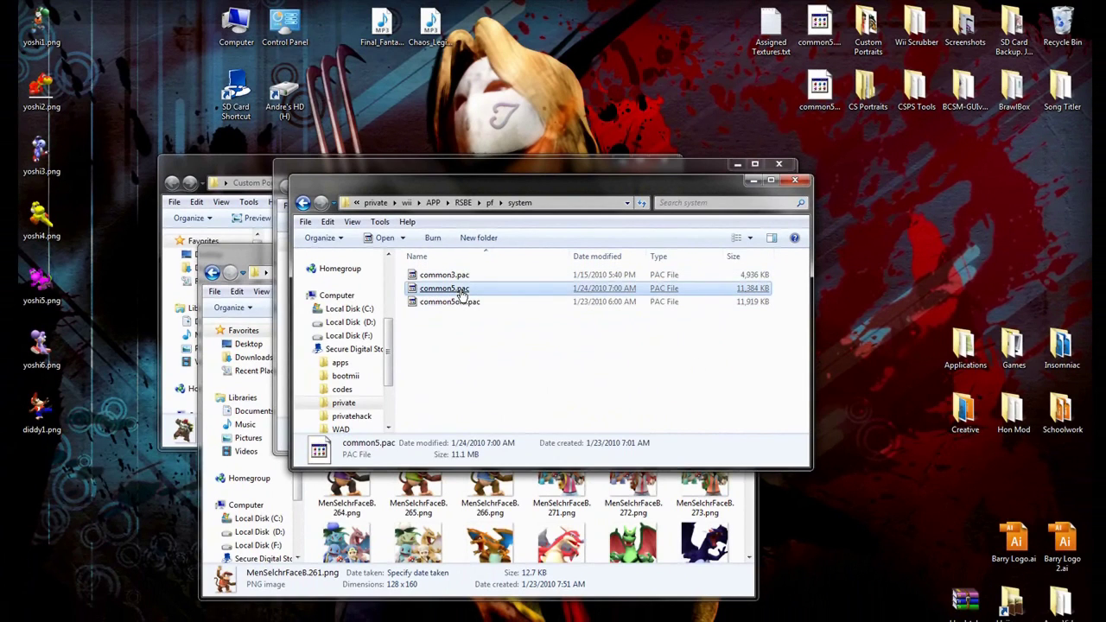